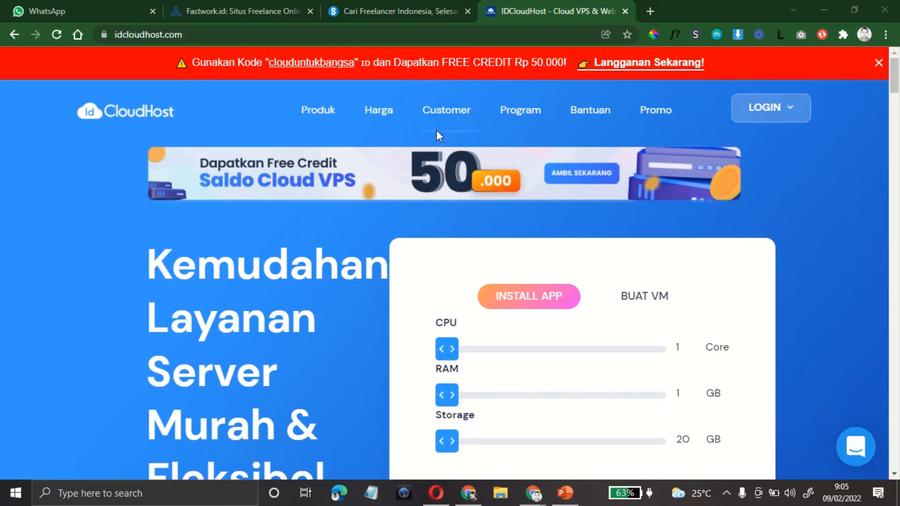
Step: Go to the domain registration page under Produk > Domain
{"action": "left_click", "coordinate": [319, 113]}
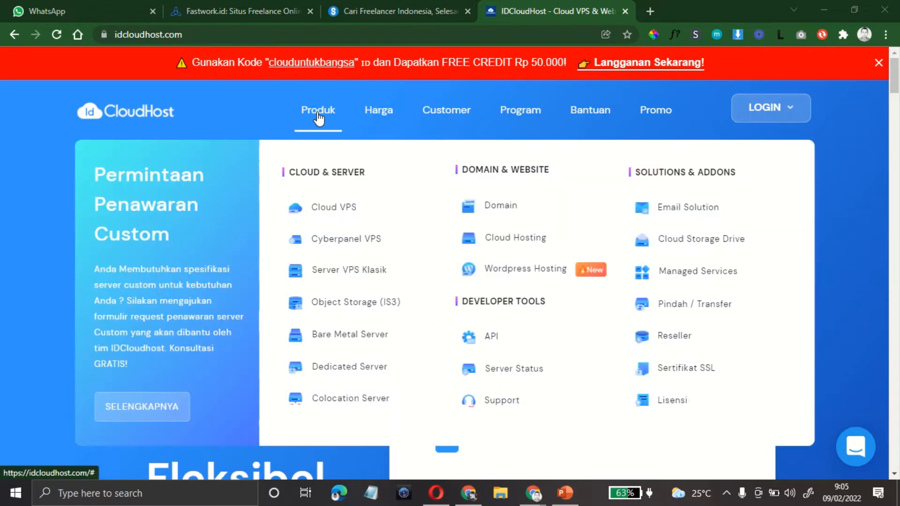
{"action": "left_click", "coordinate": [499, 208]}
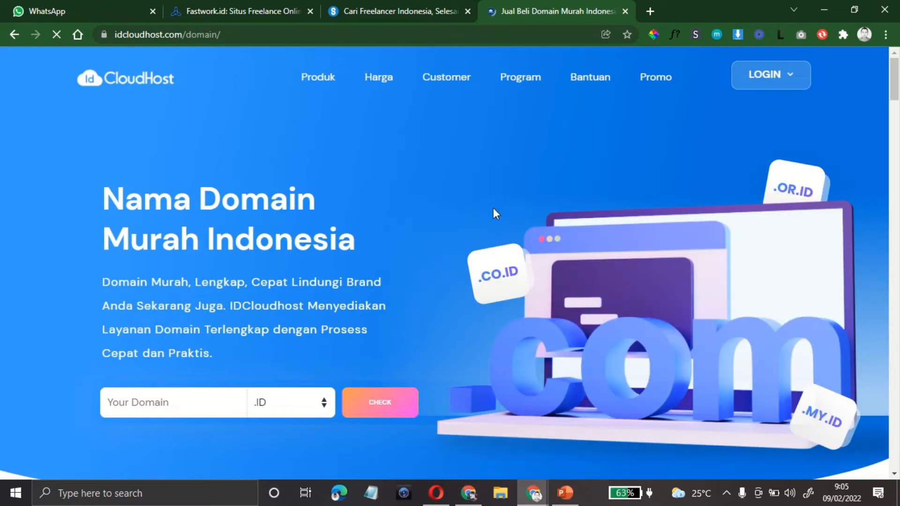
{"action": "scroll", "coordinate": [493, 208], "scroll_direction": "down", "scroll_amount": 2}
{"action": "scroll", "coordinate": [492, 208], "scroll_direction": "up", "scroll_amount": 2}
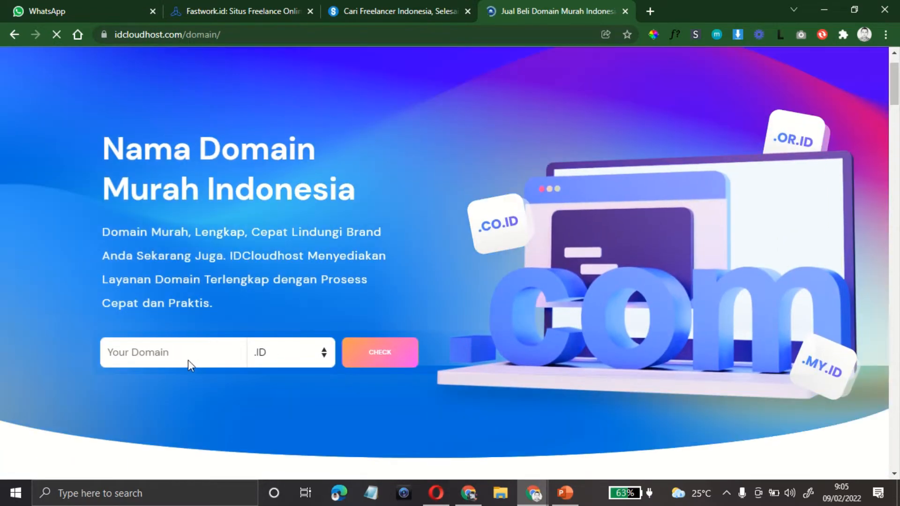
Step: Check the availability of baraja with the .WEB.ID extension
{"action": "left_click", "coordinate": [174, 353]}
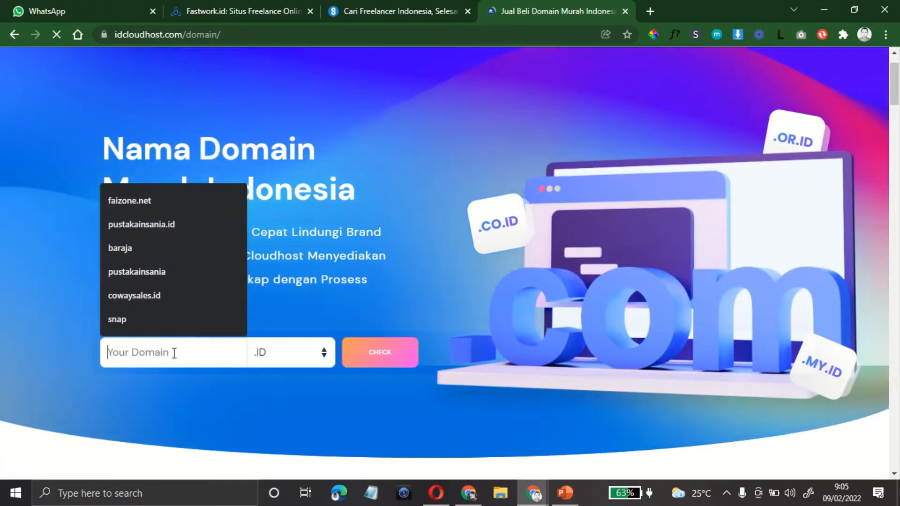
{"action": "type", "text": "baraja"}
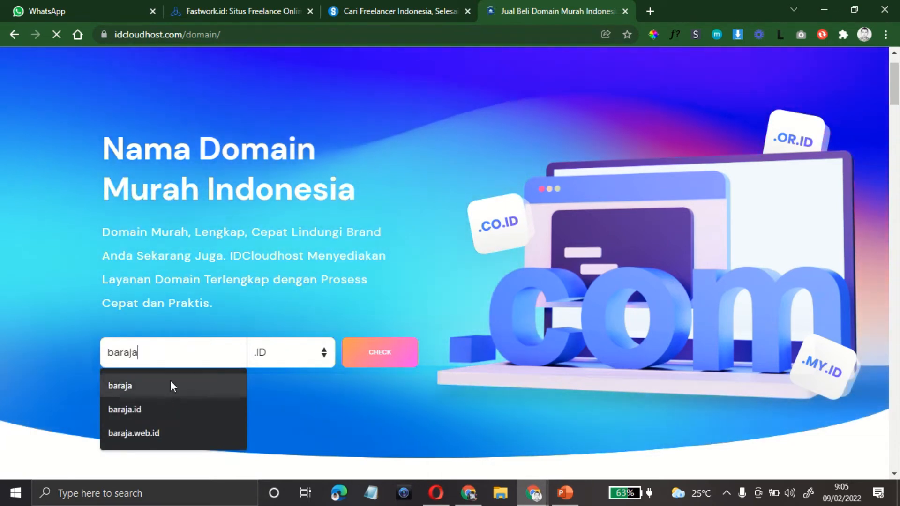
{"action": "left_click", "coordinate": [324, 354]}
{"action": "scroll", "coordinate": [302, 311], "scroll_direction": "down", "scroll_amount": 1}
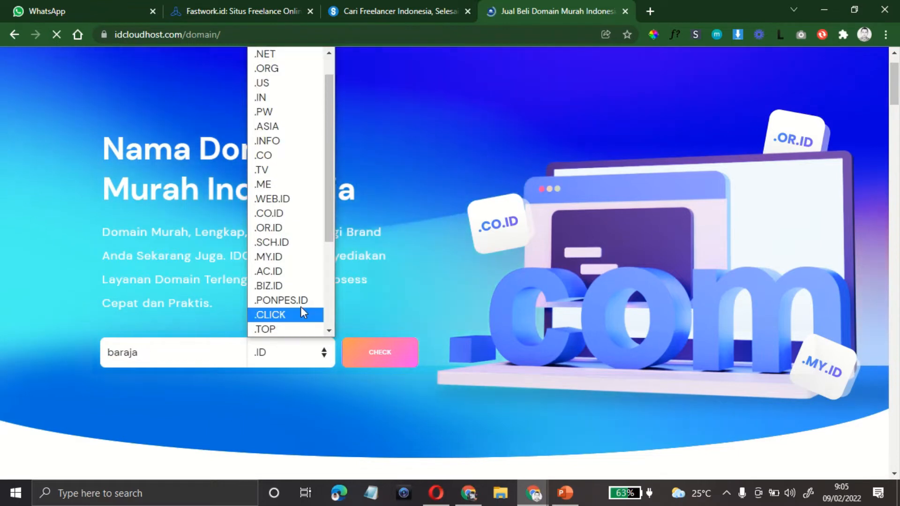
{"action": "left_click", "coordinate": [295, 202]}
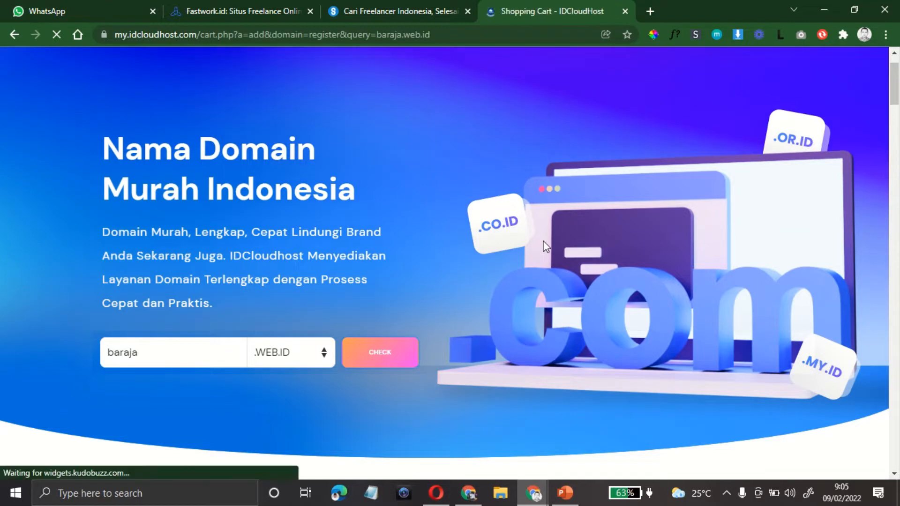
Step: Add the available baraja.web.id, priced Rp.55,000, to the cart
{"action": "scroll", "coordinate": [546, 247], "scroll_direction": "down", "scroll_amount": 4}
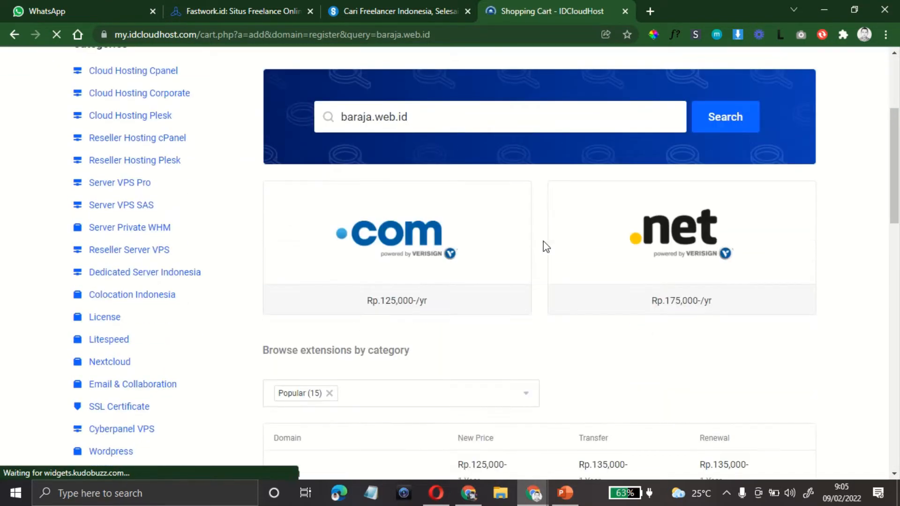
{"action": "scroll", "coordinate": [546, 247], "scroll_direction": "down", "scroll_amount": 3}
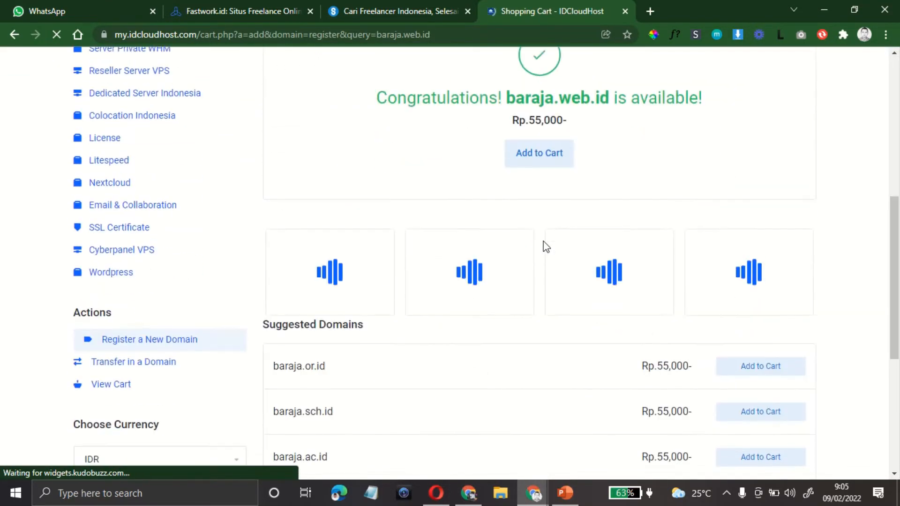
{"action": "scroll", "coordinate": [546, 247], "scroll_direction": "up", "scroll_amount": 3}
{"action": "left_click_drag", "start_coordinate": [377, 229], "coordinate": [720, 238]}
{"action": "left_click", "coordinate": [546, 252]}
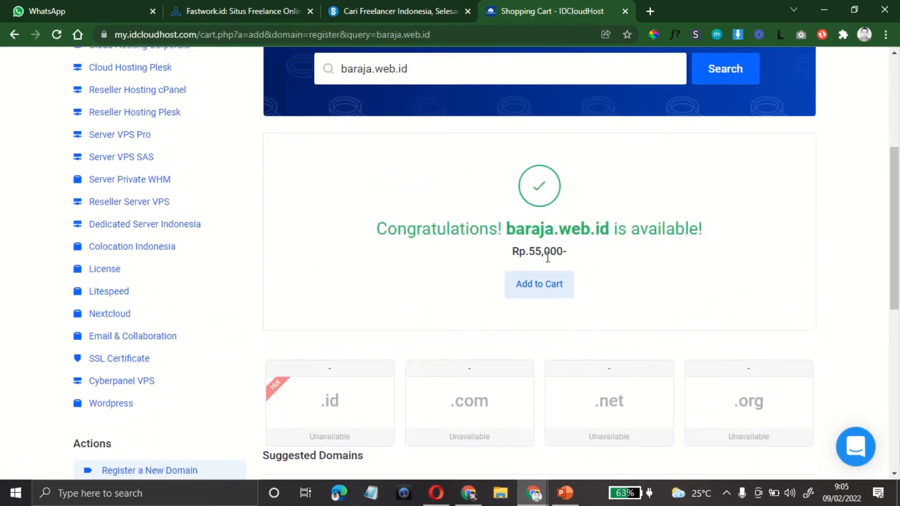
{"action": "left_click_drag", "start_coordinate": [518, 251], "coordinate": [576, 249]}
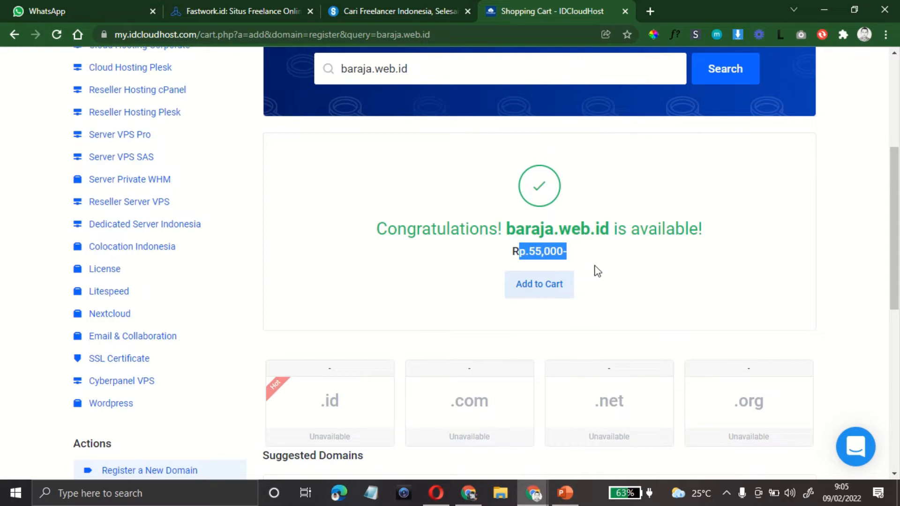
{"action": "scroll", "coordinate": [649, 273], "scroll_direction": "up", "scroll_amount": 3}
{"action": "scroll", "coordinate": [601, 306], "scroll_direction": "down", "scroll_amount": 4}
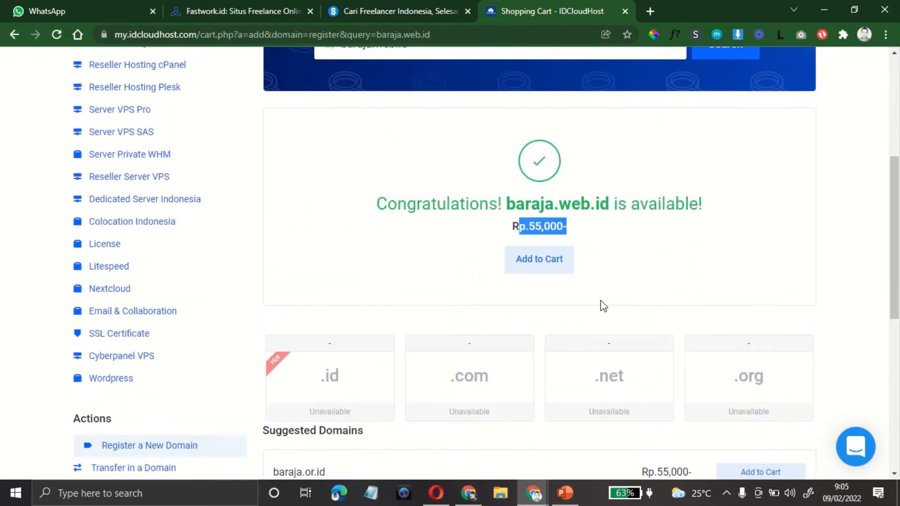
{"action": "left_click", "coordinate": [539, 271]}
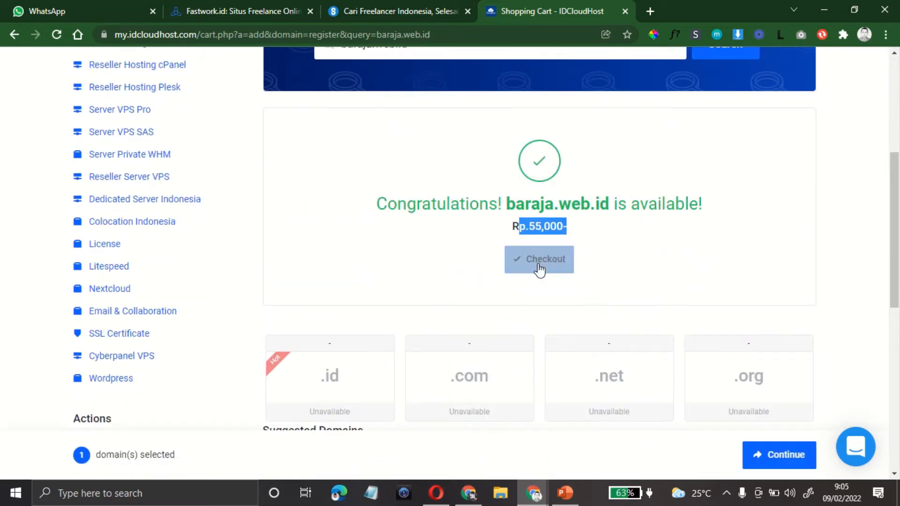
Step: Proceed to checkout with baraja.web.id in the cart
{"action": "left_click", "coordinate": [641, 273]}
{"action": "scroll", "coordinate": [640, 272], "scroll_direction": "up", "scroll_amount": 4}
{"action": "scroll", "coordinate": [639, 276], "scroll_direction": "down", "scroll_amount": 4}
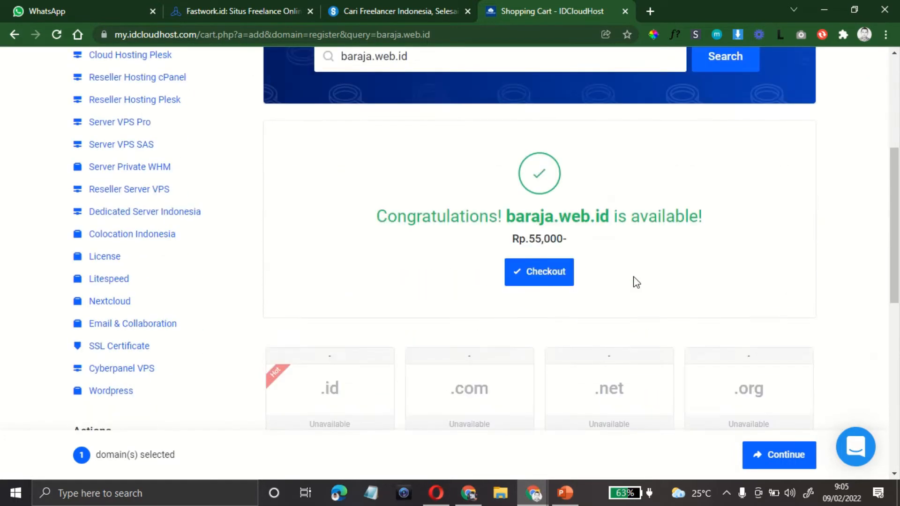
{"action": "left_click", "coordinate": [549, 271]}
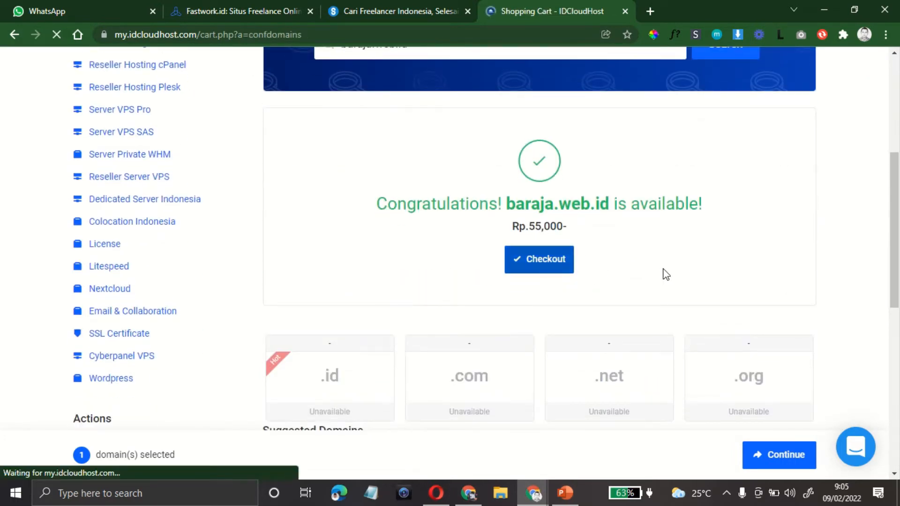
Step: Tick the free DNS Management addon for baraja.web.id and continue to the order review
{"action": "scroll", "coordinate": [561, 289], "scroll_direction": "down", "scroll_amount": 3}
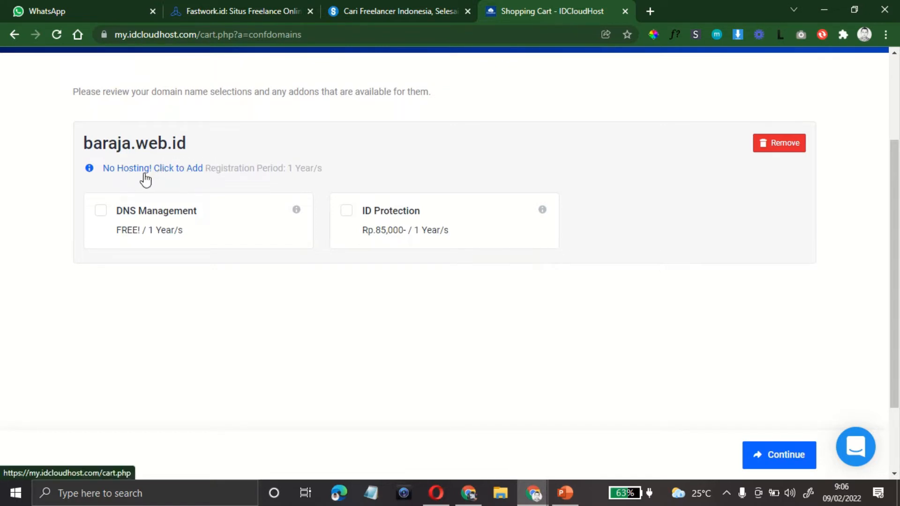
{"action": "left_click", "coordinate": [101, 217]}
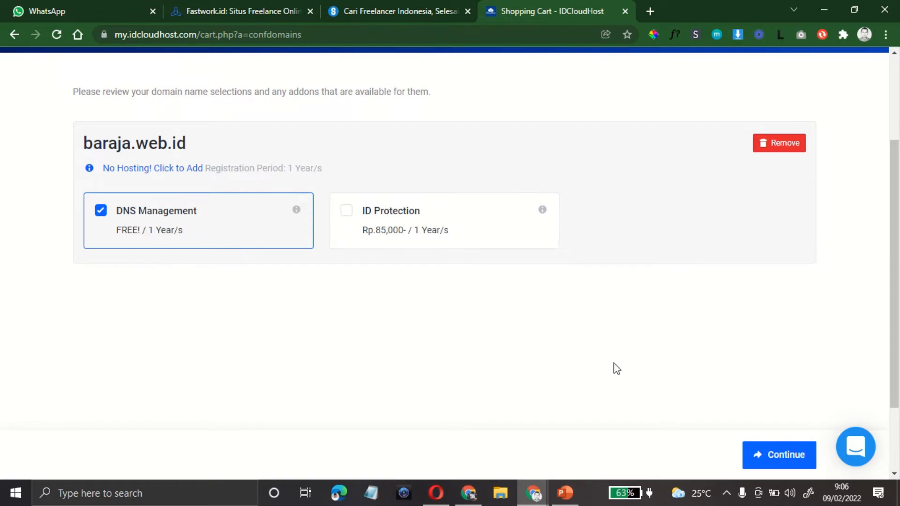
{"action": "scroll", "coordinate": [583, 287], "scroll_direction": "up", "scroll_amount": 3}
{"action": "scroll", "coordinate": [581, 281], "scroll_direction": "down", "scroll_amount": 5}
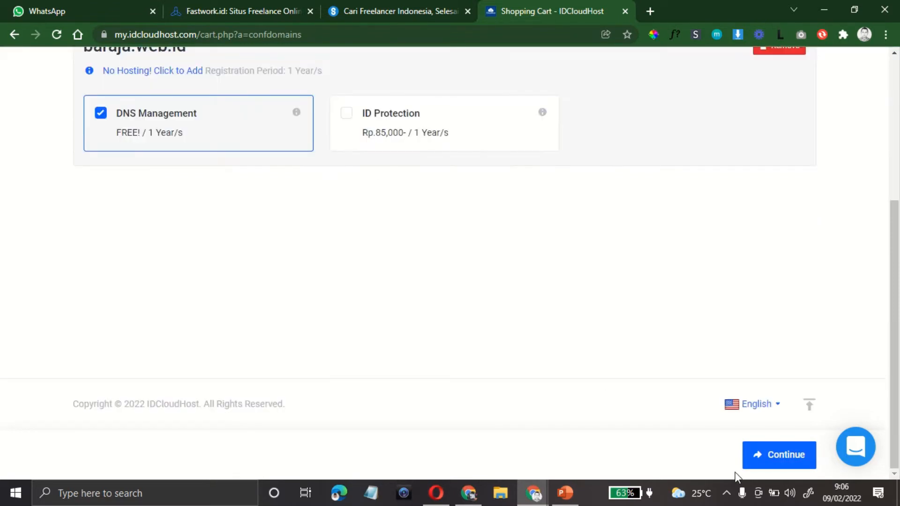
{"action": "left_click", "coordinate": [782, 461]}
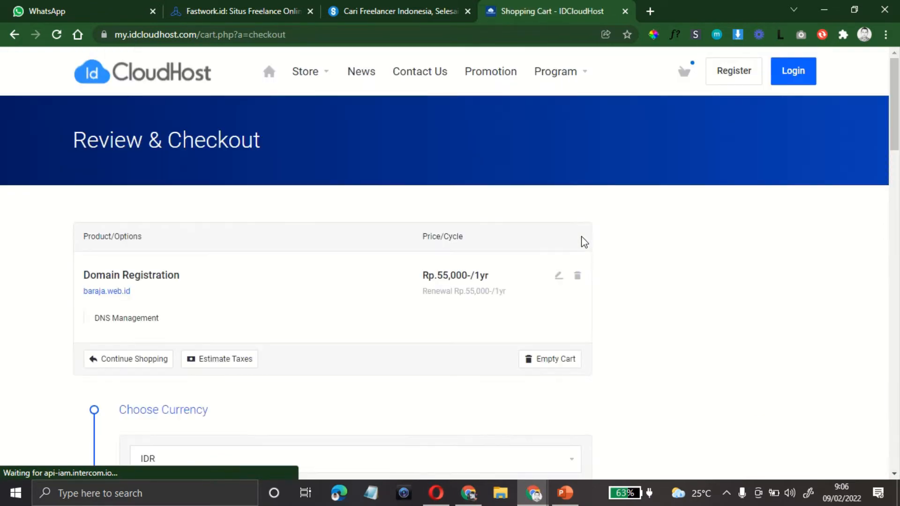
Step: Enter the clouduntukbangsa promo code in the Promotion field
{"action": "scroll", "coordinate": [584, 243], "scroll_direction": "down", "scroll_amount": 4}
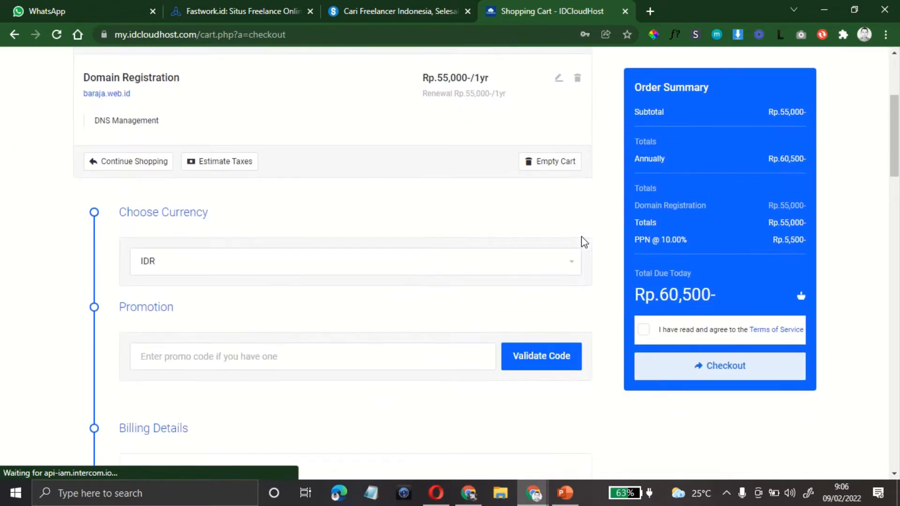
{"action": "scroll", "coordinate": [392, 274], "scroll_direction": "down", "scroll_amount": 1}
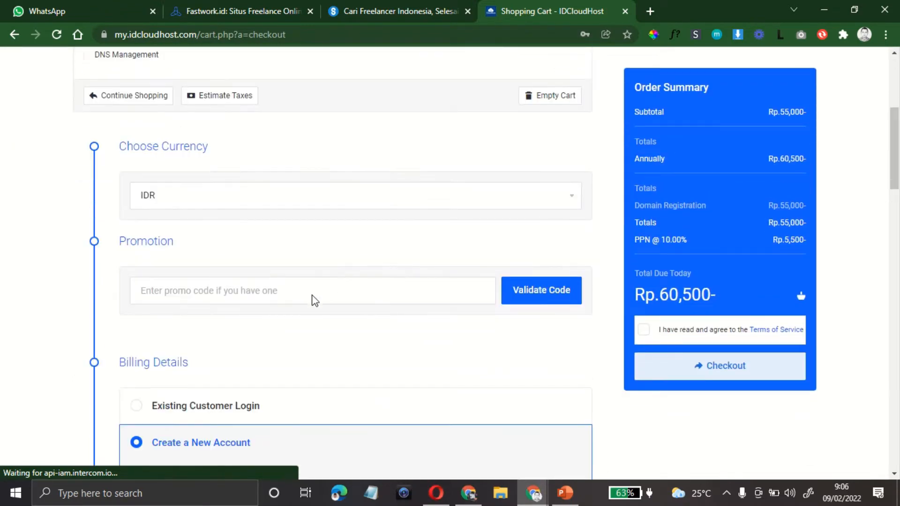
{"action": "scroll", "coordinate": [307, 305], "scroll_direction": "down", "scroll_amount": 1}
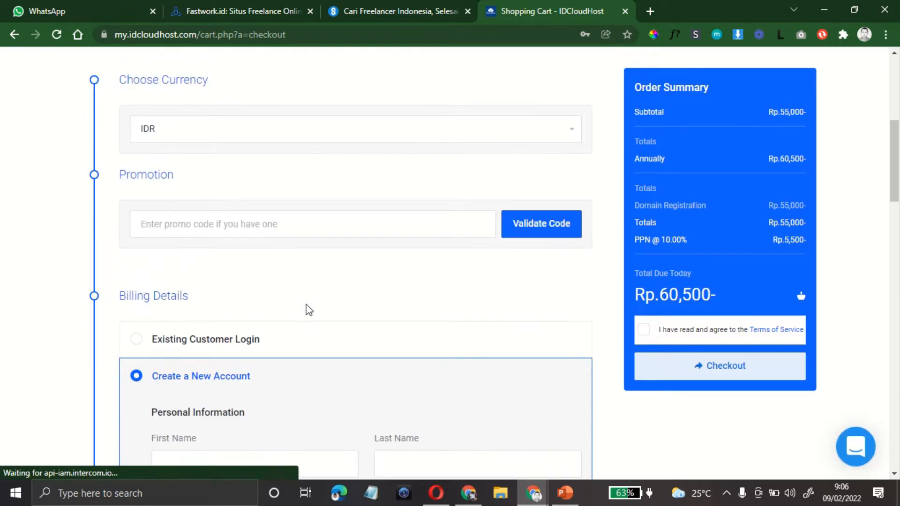
{"action": "scroll", "coordinate": [308, 307], "scroll_direction": "up", "scroll_amount": 4}
{"action": "scroll", "coordinate": [309, 310], "scroll_direction": "up", "scroll_amount": 1}
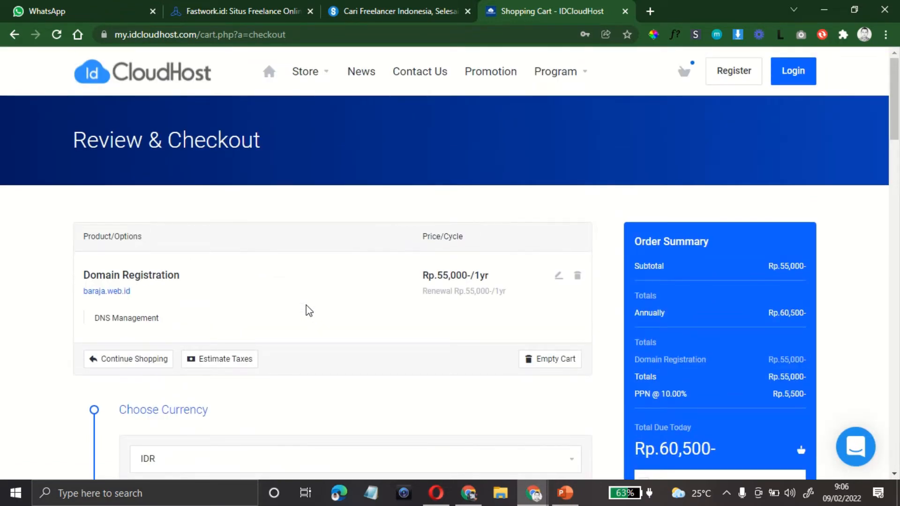
{"action": "scroll", "coordinate": [308, 311], "scroll_direction": "down", "scroll_amount": 3}
{"action": "left_click", "coordinate": [232, 356]}
{"action": "type", "text": "clouduntukbangsa"}
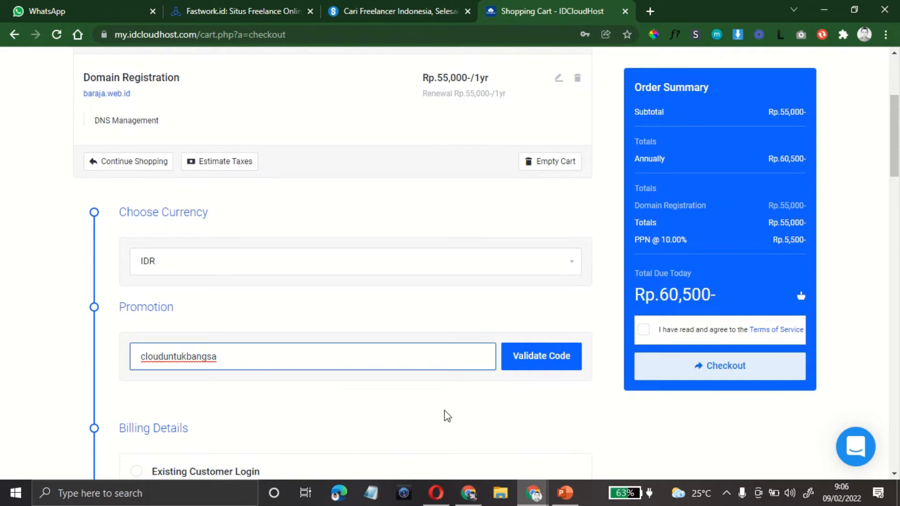
Step: Choose existing customer login and validate the promo code, which is rejected as nonexistent
{"action": "scroll", "coordinate": [445, 416], "scroll_direction": "down", "scroll_amount": 3}
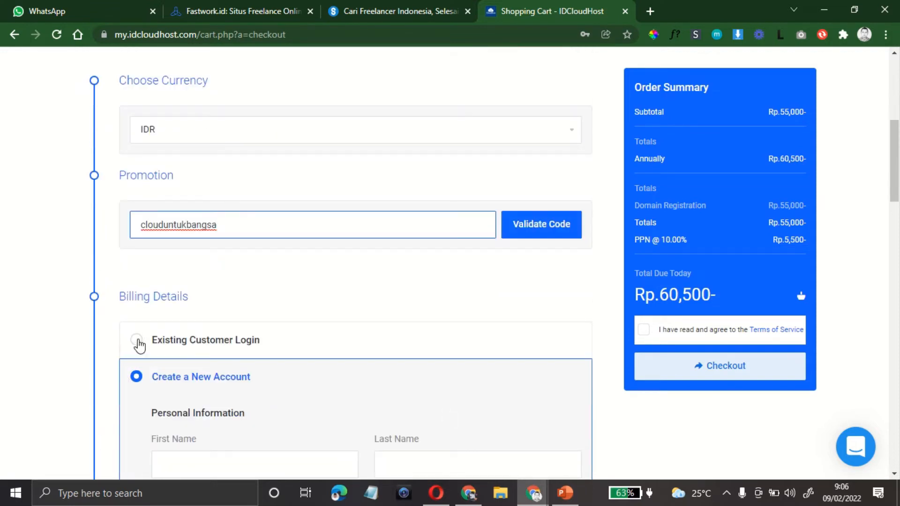
{"action": "left_click", "coordinate": [136, 340]}
{"action": "scroll", "coordinate": [417, 342], "scroll_direction": "up", "scroll_amount": 1}
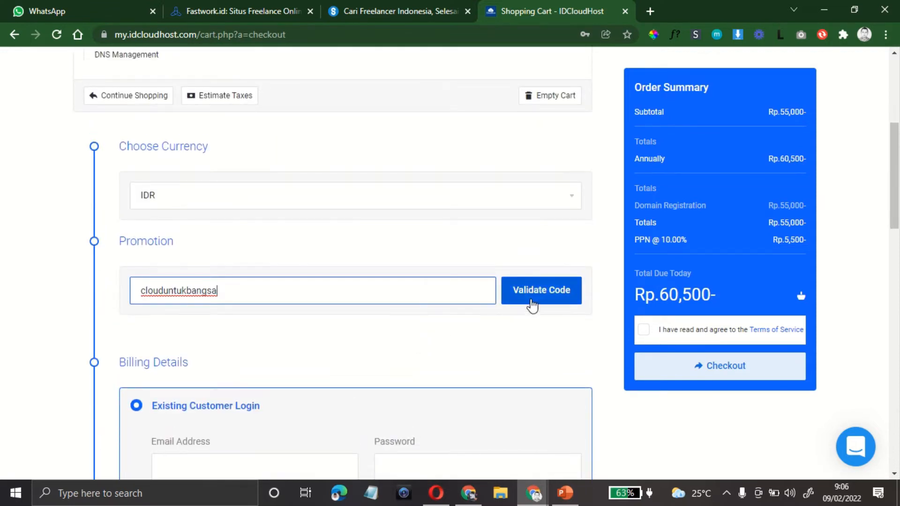
{"action": "left_click", "coordinate": [534, 302]}
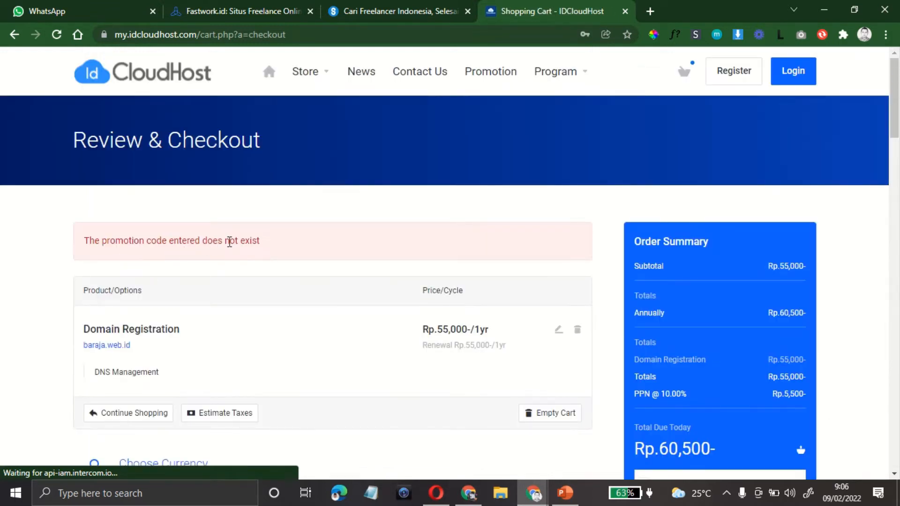
{"action": "scroll", "coordinate": [252, 323], "scroll_direction": "down", "scroll_amount": 1}
{"action": "scroll", "coordinate": [253, 323], "scroll_direction": "down", "scroll_amount": 10}
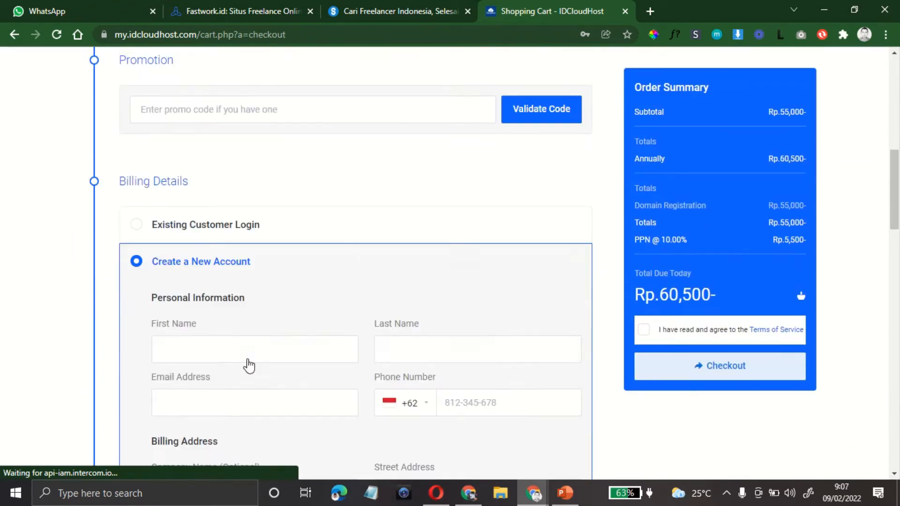
Step: Choose Existing Customer Login and fill the e-mail address from the saved suggestion
{"action": "left_click", "coordinate": [136, 197]}
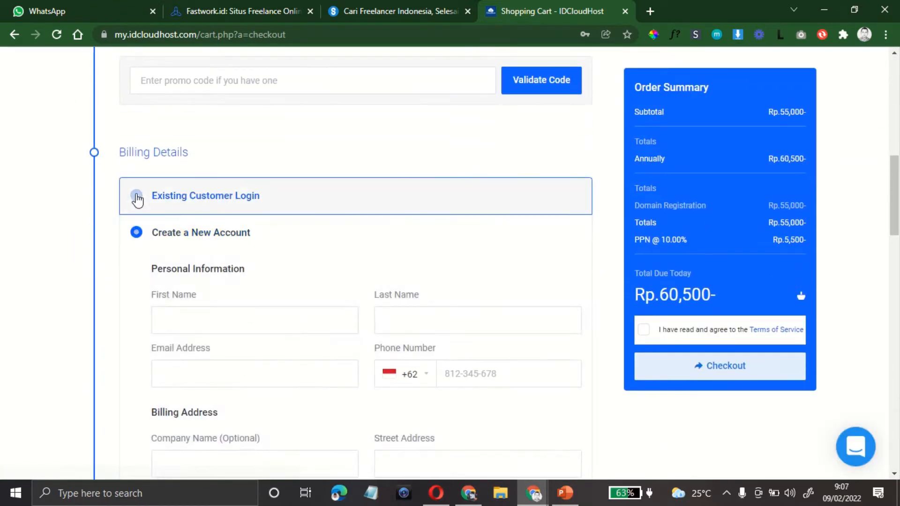
{"action": "left_click", "coordinate": [230, 263]}
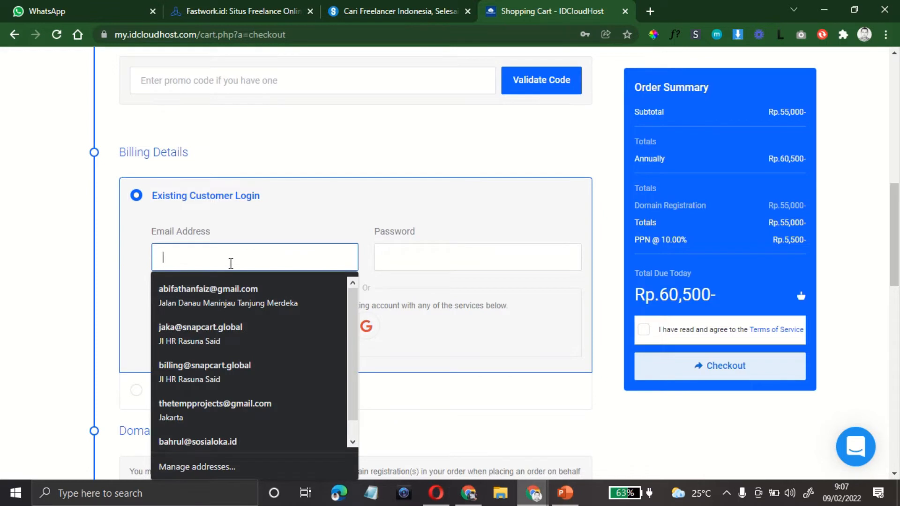
{"action": "left_click", "coordinate": [244, 300]}
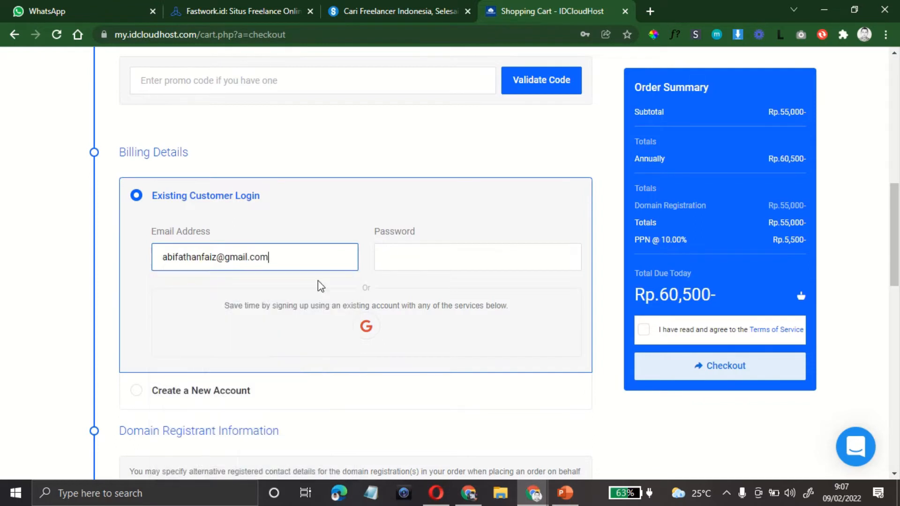
{"action": "left_click", "coordinate": [400, 262]}
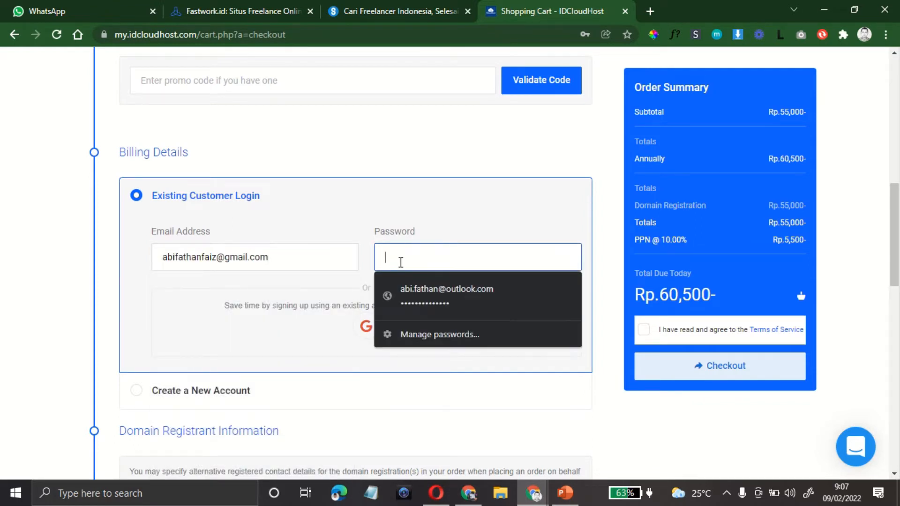
{"action": "left_click", "coordinate": [297, 255]}
{"action": "key", "text": "ctrl+a"}
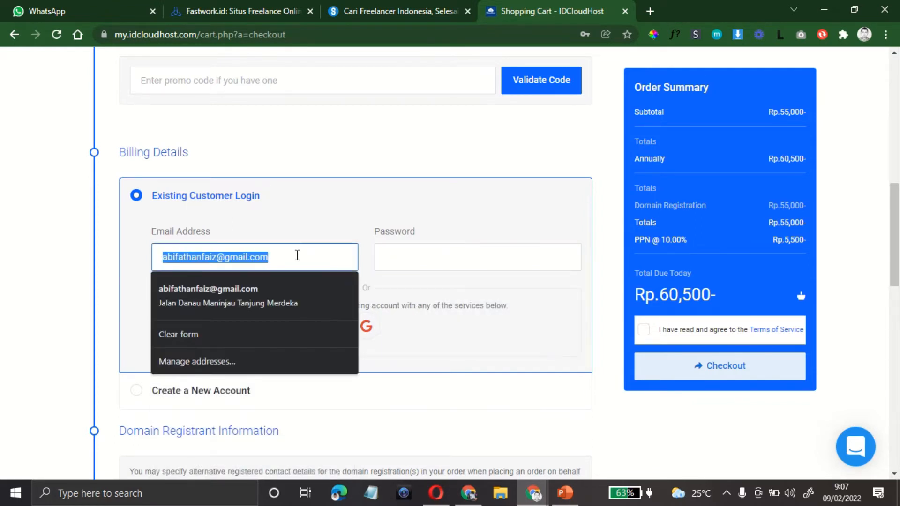
{"action": "type", "text": "abi"}
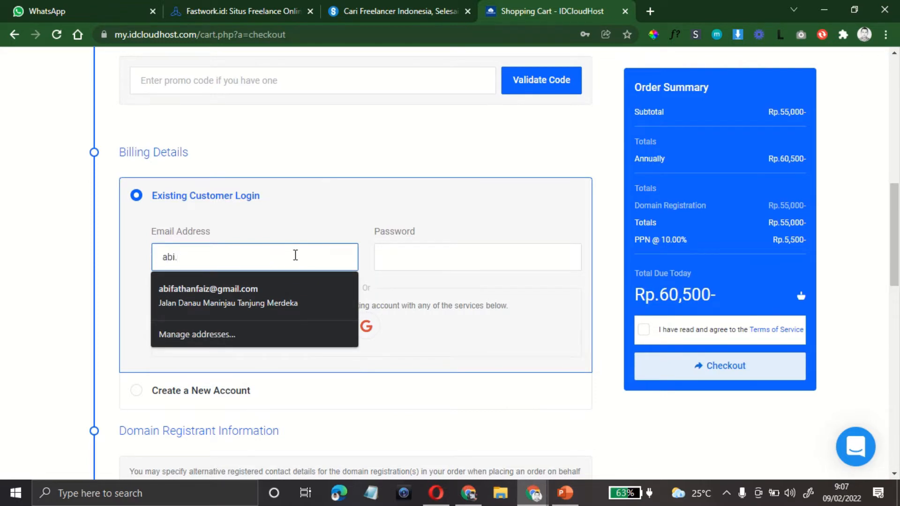
Step: Fill in the saved account password, correct the e-mail address and submit the login
{"action": "left_click", "coordinate": [380, 263]}
{"action": "left_click", "coordinate": [424, 296]}
{"action": "left_click", "coordinate": [259, 253]}
{"action": "left_click", "coordinate": [457, 254]}
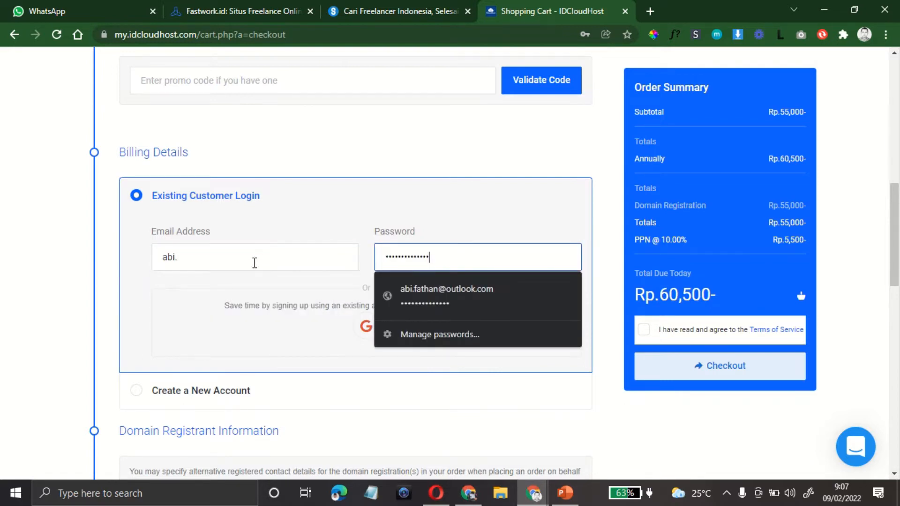
{"action": "left_click", "coordinate": [254, 263]}
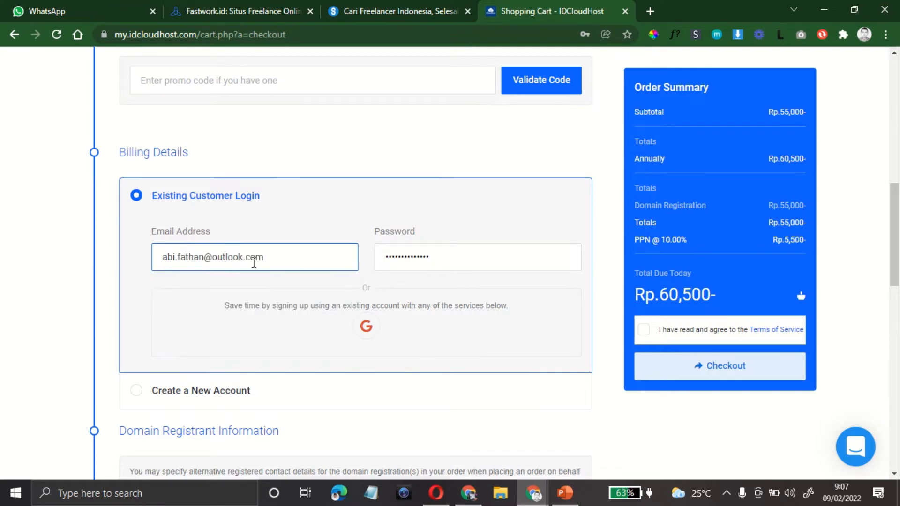
{"action": "key", "text": "Return"}
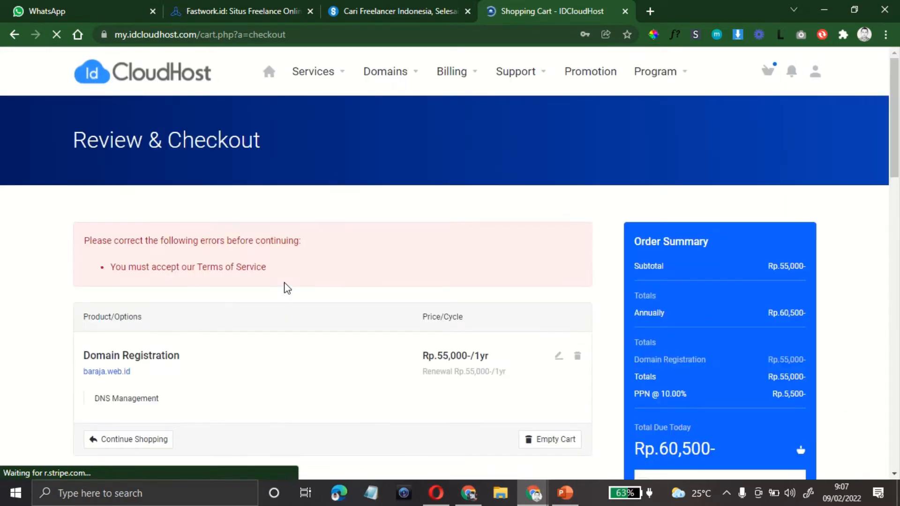
Step: Select BCA (VA) under Virtual account in Payment Details
{"action": "scroll", "coordinate": [288, 288], "scroll_direction": "down", "scroll_amount": 5}
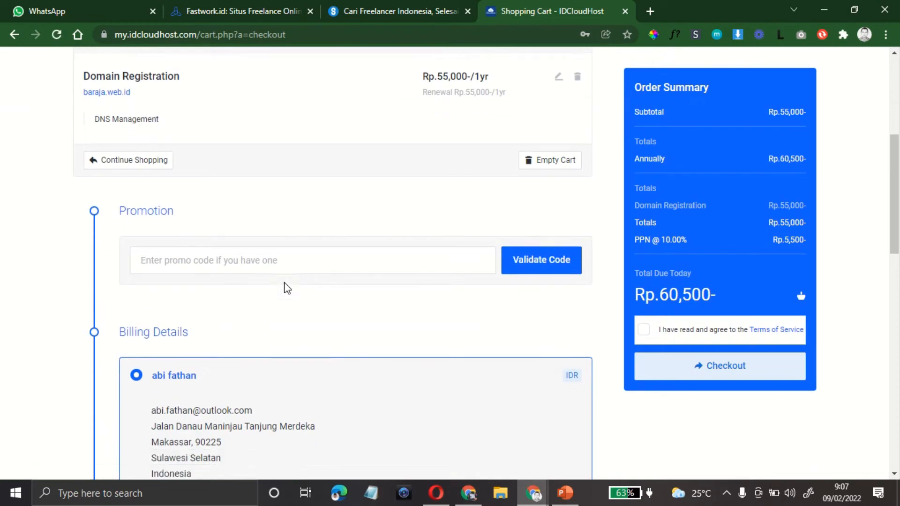
{"action": "scroll", "coordinate": [287, 288], "scroll_direction": "up", "scroll_amount": 2}
{"action": "scroll", "coordinate": [287, 287], "scroll_direction": "up", "scroll_amount": 3}
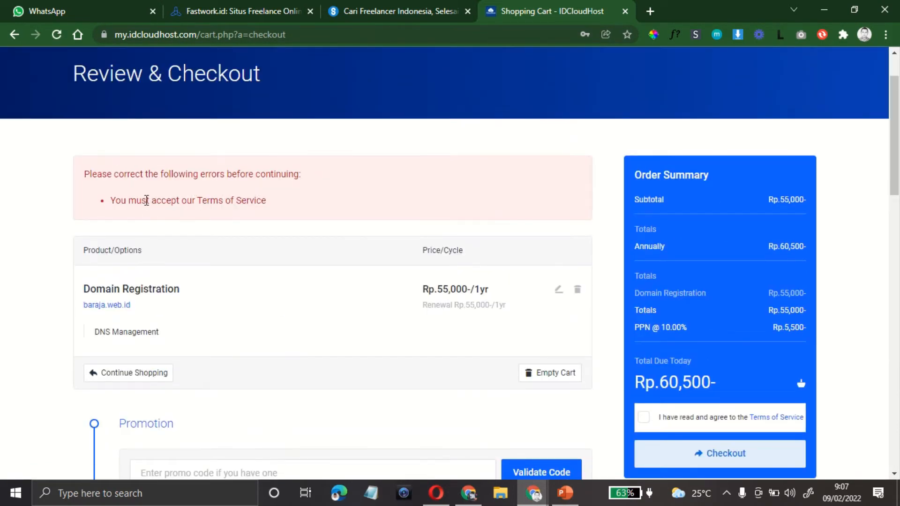
{"action": "scroll", "coordinate": [328, 267], "scroll_direction": "down", "scroll_amount": 15}
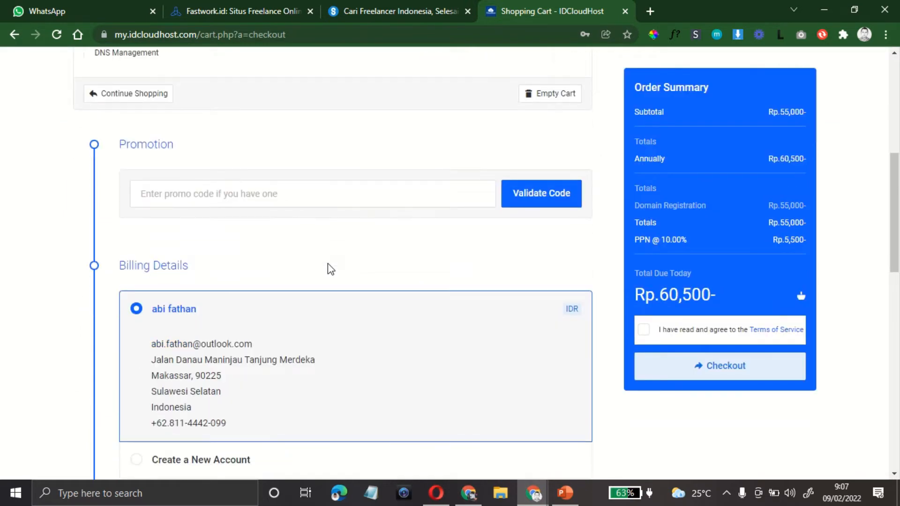
{"action": "scroll", "coordinate": [328, 271], "scroll_direction": "down", "scroll_amount": 4}
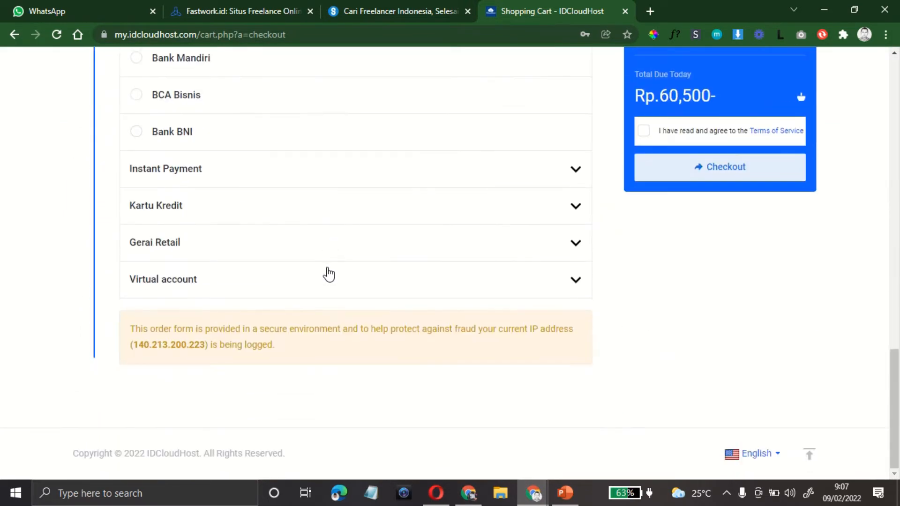
{"action": "scroll", "coordinate": [328, 272], "scroll_direction": "up", "scroll_amount": 9}
{"action": "scroll", "coordinate": [328, 276], "scroll_direction": "up", "scroll_amount": 1}
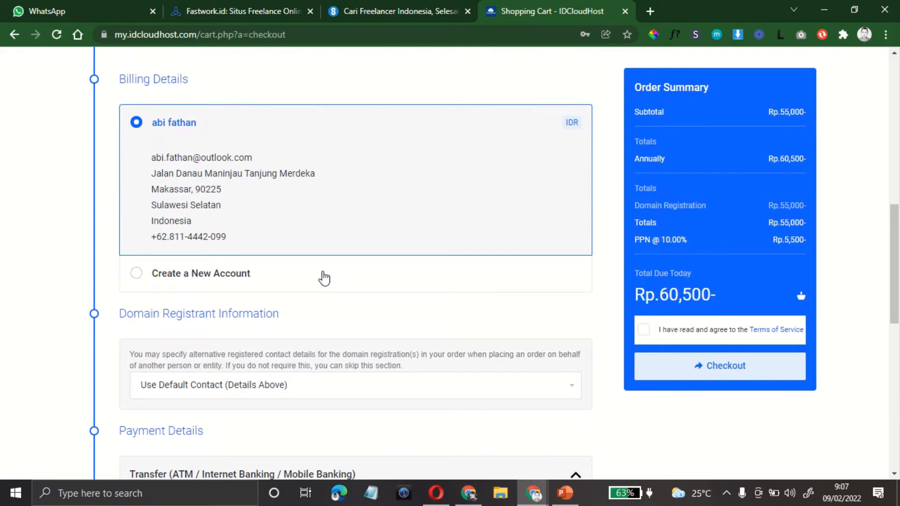
{"action": "scroll", "coordinate": [322, 278], "scroll_direction": "down", "scroll_amount": 2}
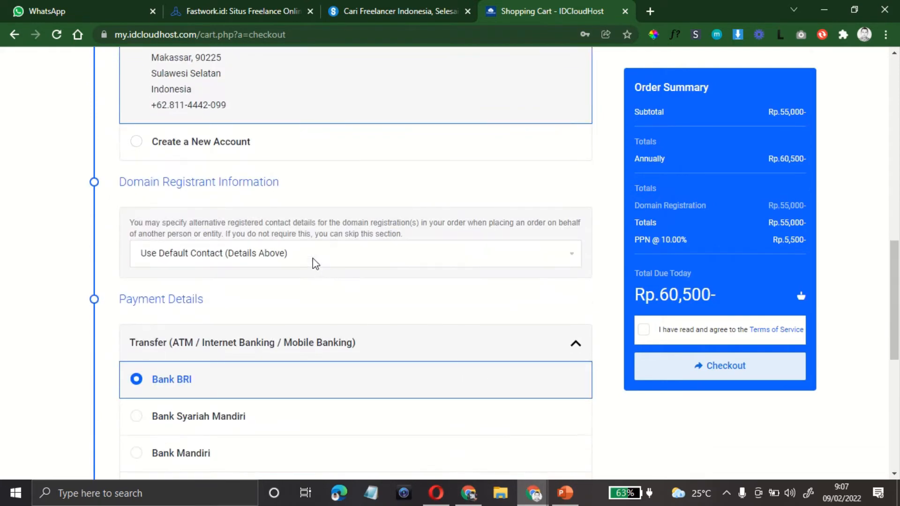
{"action": "scroll", "coordinate": [313, 261], "scroll_direction": "down", "scroll_amount": 4}
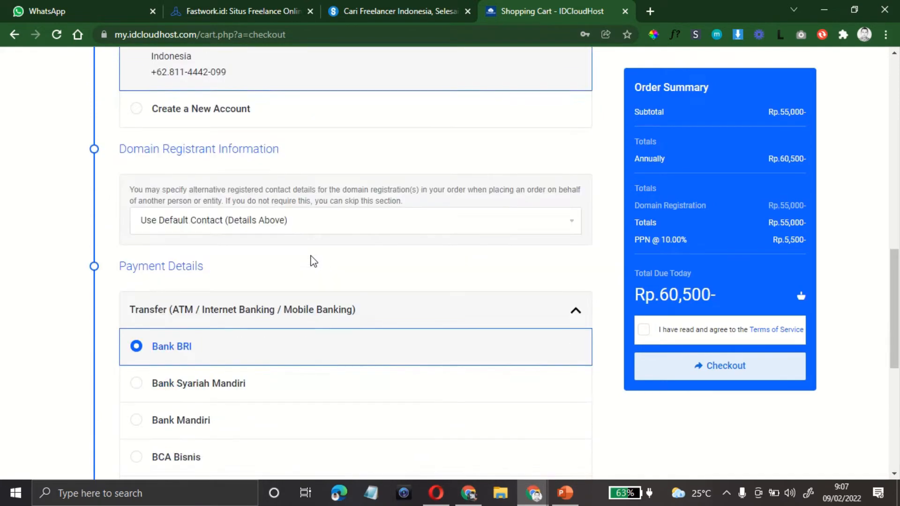
{"action": "scroll", "coordinate": [313, 263], "scroll_direction": "down", "scroll_amount": 1}
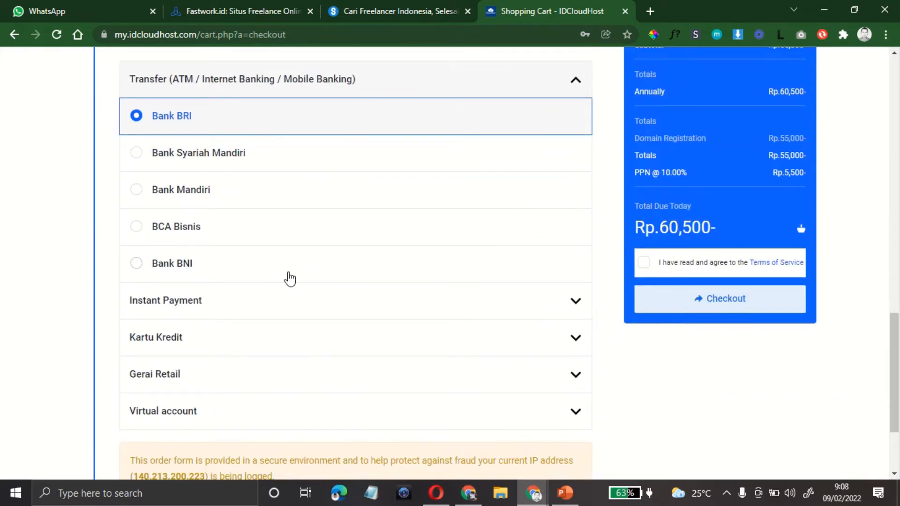
{"action": "scroll", "coordinate": [287, 278], "scroll_direction": "down", "scroll_amount": 2}
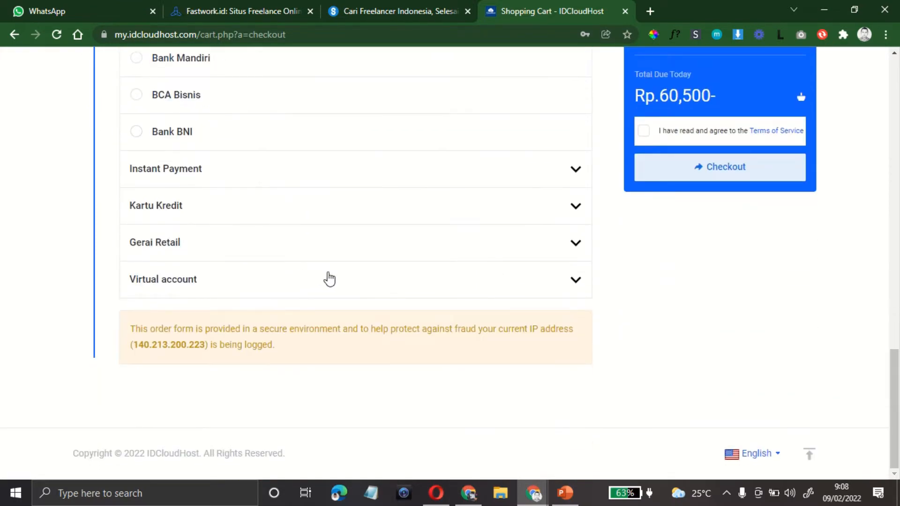
{"action": "left_click", "coordinate": [473, 294]}
{"action": "scroll", "coordinate": [472, 293], "scroll_direction": "down", "scroll_amount": 3}
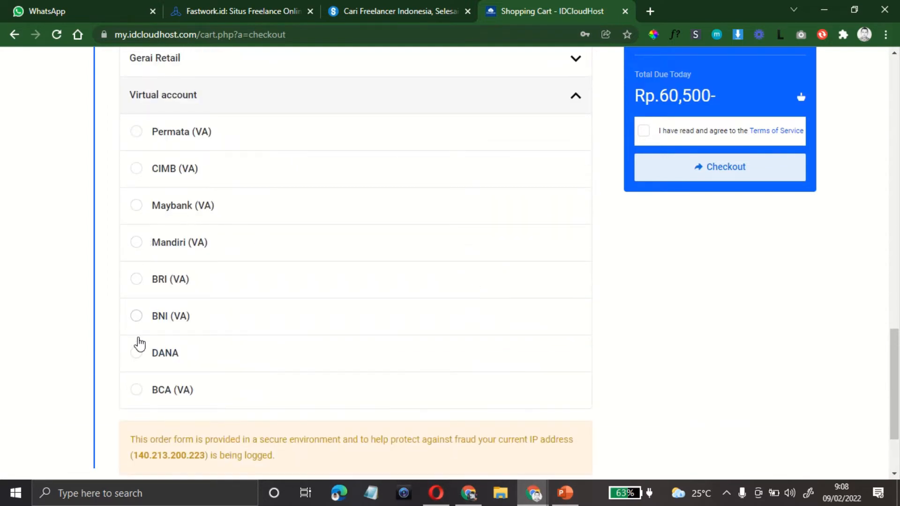
{"action": "left_click", "coordinate": [137, 393]}
{"action": "scroll", "coordinate": [414, 280], "scroll_direction": "up", "scroll_amount": 10}
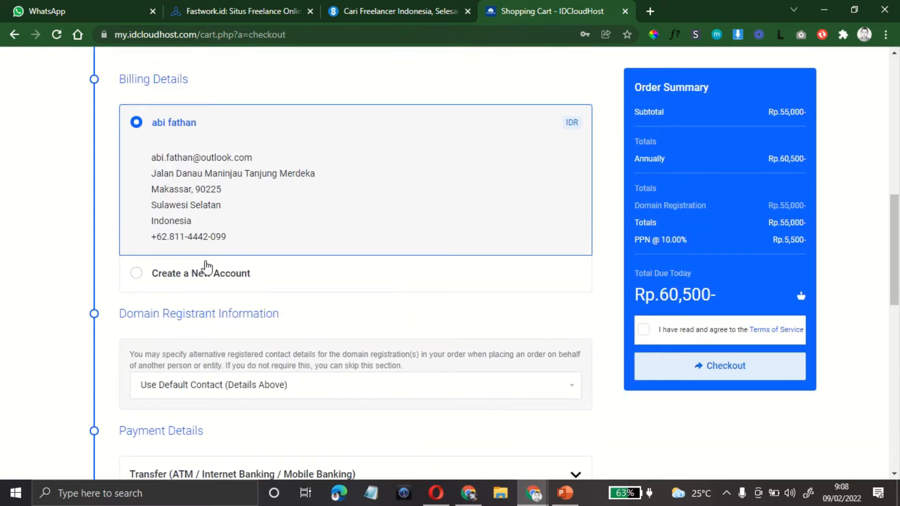
{"action": "scroll", "coordinate": [244, 266], "scroll_direction": "up", "scroll_amount": 3}
{"action": "scroll", "coordinate": [217, 234], "scroll_direction": "up", "scroll_amount": 7}
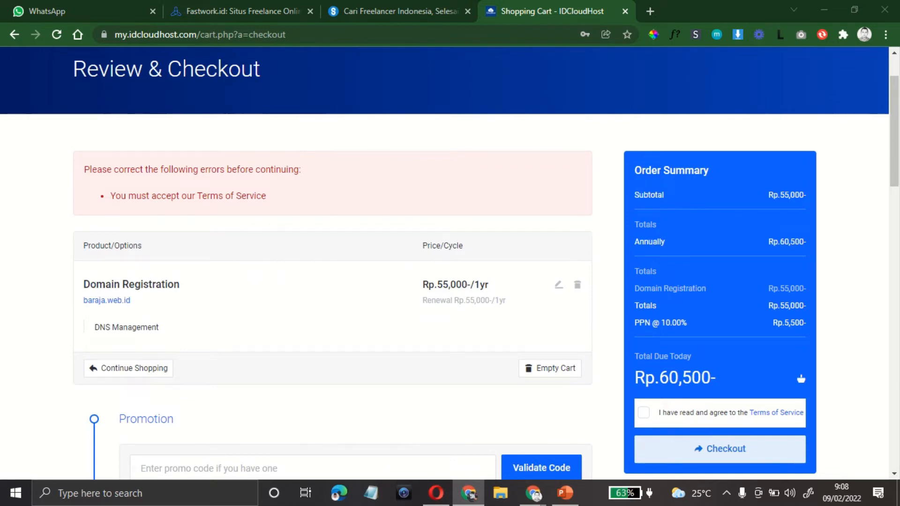
Step: Paste the clouduntukbangsa promo code and validate it, which is rejected as nonexistent
{"action": "scroll", "coordinate": [261, 387], "scroll_direction": "down", "scroll_amount": 3}
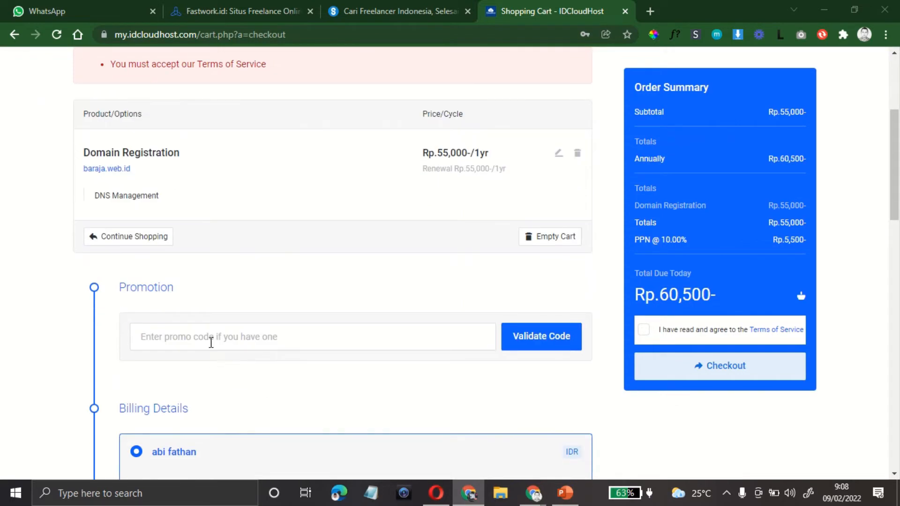
{"action": "left_click", "coordinate": [209, 342]}
{"action": "type", "text": "clouduntukbangsa\""}
{"action": "key", "text": "BackSpace"}
{"action": "left_click", "coordinate": [546, 346]}
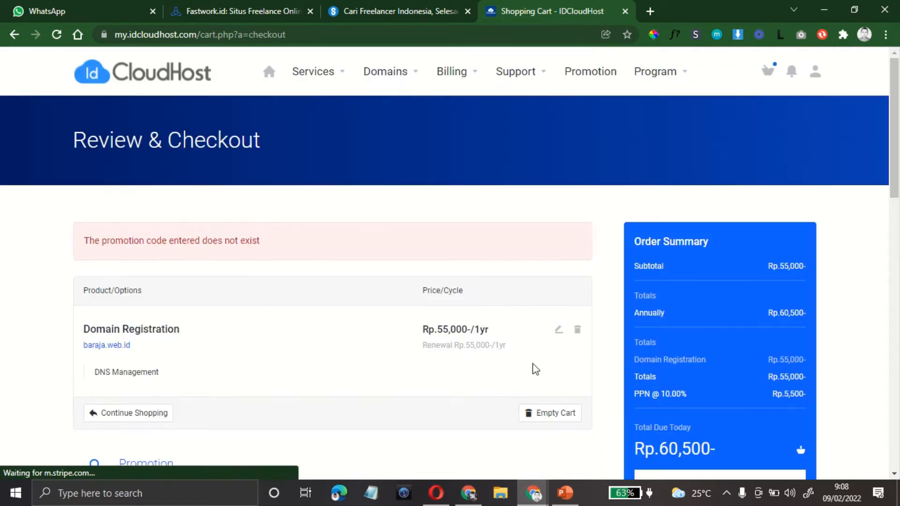
{"action": "left_click_drag", "start_coordinate": [163, 243], "coordinate": [334, 265]}
Step: Expand Virtual account and select BCA (VA) as the payment method again
{"action": "scroll", "coordinate": [328, 277], "scroll_direction": "down", "scroll_amount": 5}
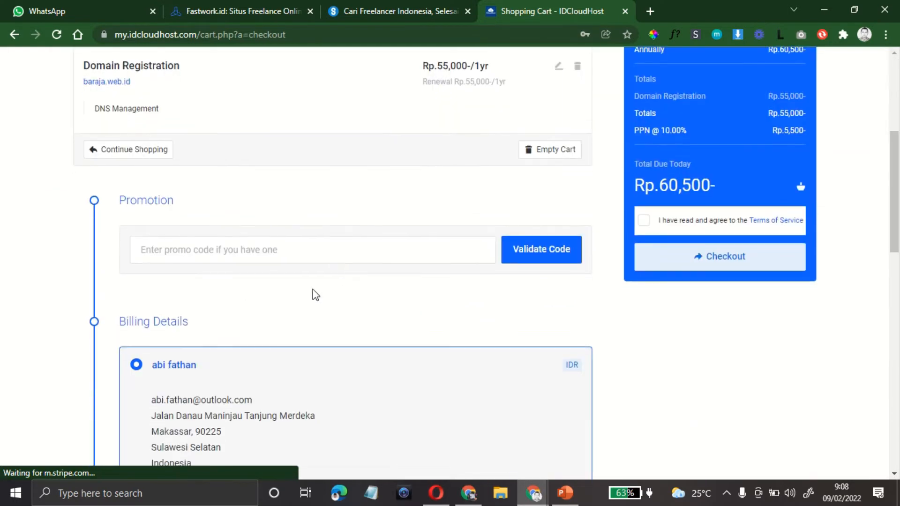
{"action": "scroll", "coordinate": [407, 325], "scroll_direction": "down", "scroll_amount": 12}
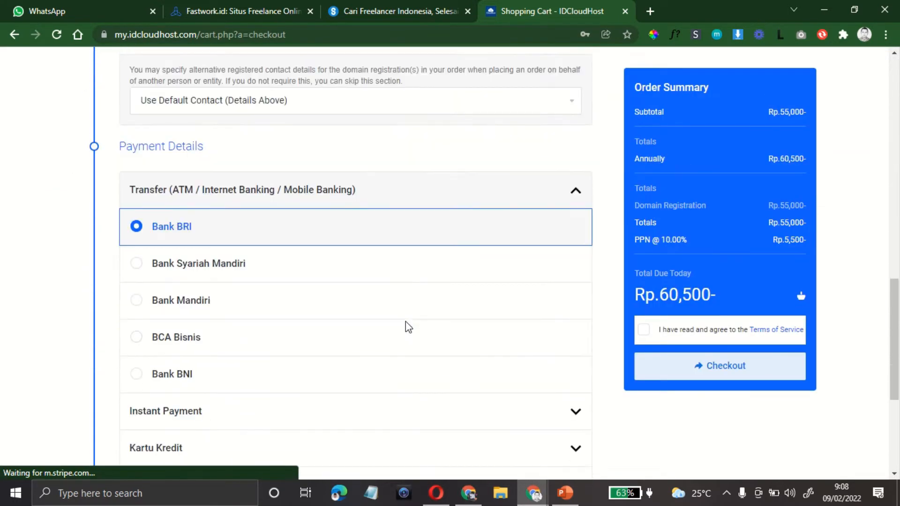
{"action": "scroll", "coordinate": [406, 327], "scroll_direction": "down", "scroll_amount": 5}
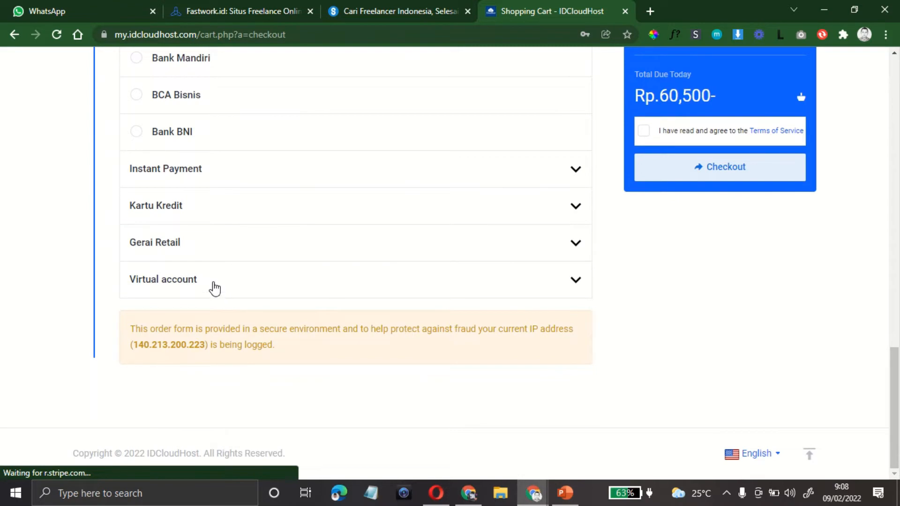
{"action": "left_click", "coordinate": [212, 281]}
{"action": "scroll", "coordinate": [206, 285], "scroll_direction": "down", "scroll_amount": 2}
{"action": "left_click", "coordinate": [139, 394]}
{"action": "scroll", "coordinate": [649, 366], "scroll_direction": "up", "scroll_amount": 5}
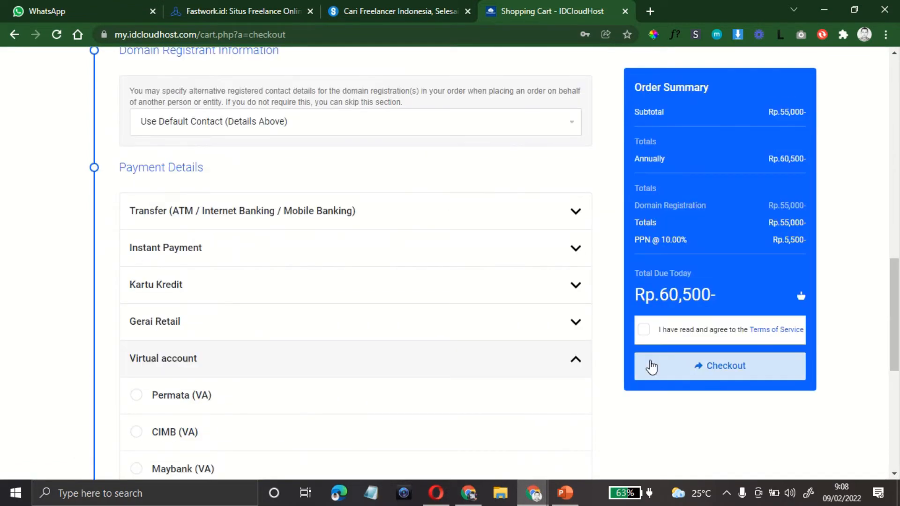
Step: Accept the Terms of Service and submit the Rp.60,500 baraja.web.id order
{"action": "left_click", "coordinate": [643, 330]}
{"action": "scroll", "coordinate": [474, 317], "scroll_direction": "up", "scroll_amount": 10}
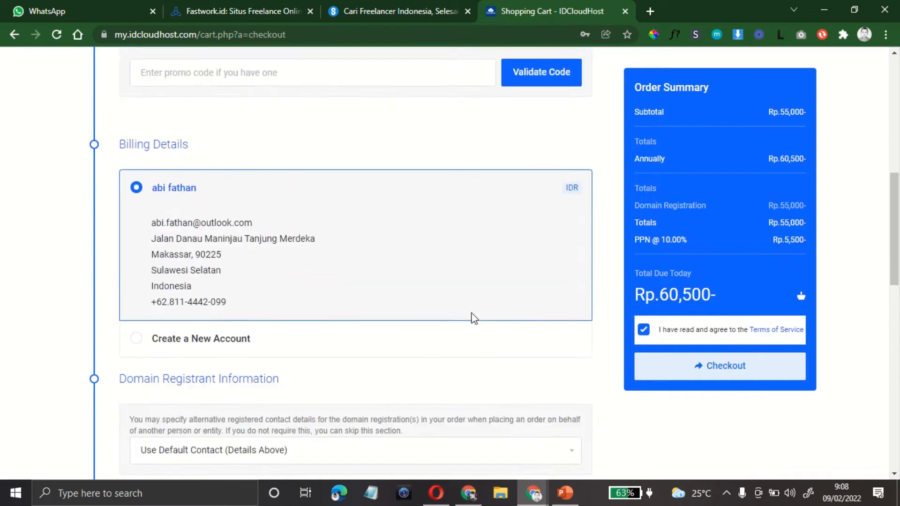
{"action": "scroll", "coordinate": [436, 320], "scroll_direction": "up", "scroll_amount": 3}
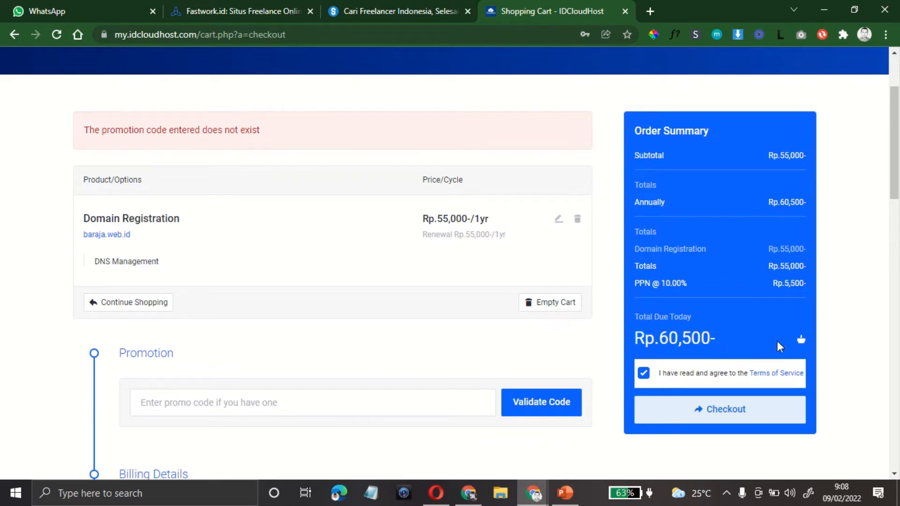
{"action": "scroll", "coordinate": [777, 342], "scroll_direction": "down", "scroll_amount": 6}
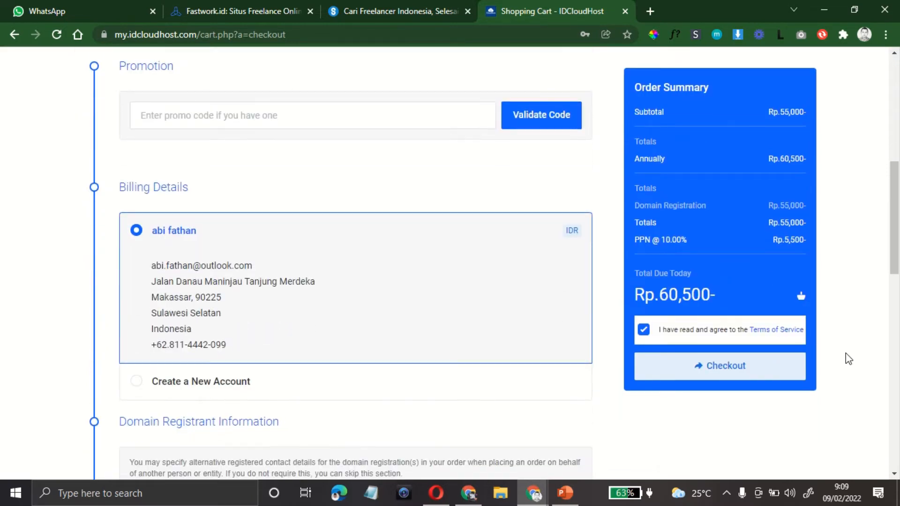
{"action": "scroll", "coordinate": [422, 331], "scroll_direction": "down", "scroll_amount": 7}
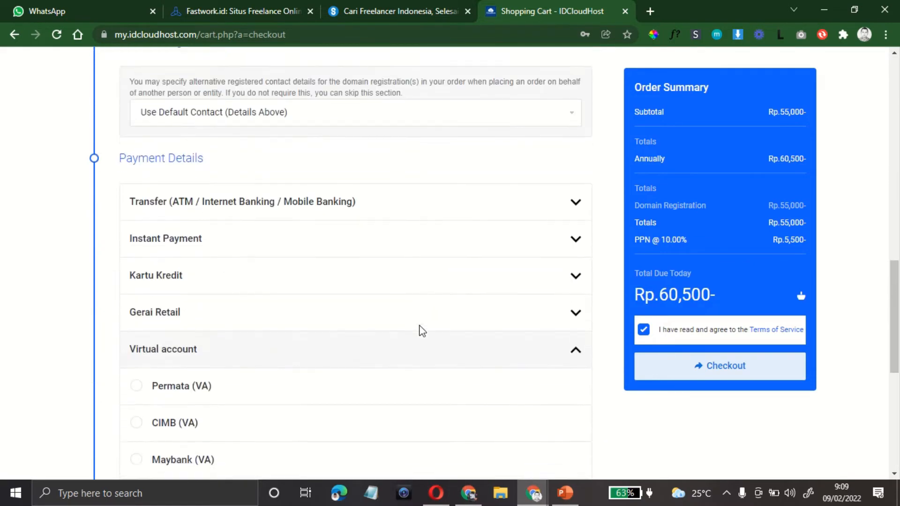
{"action": "scroll", "coordinate": [422, 331], "scroll_direction": "down", "scroll_amount": 7}
{"action": "scroll", "coordinate": [561, 334], "scroll_direction": "up", "scroll_amount": 4}
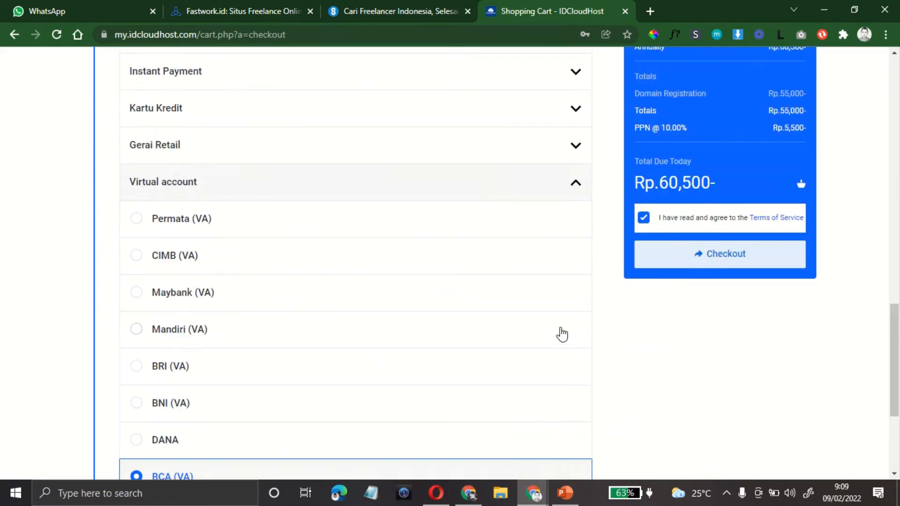
{"action": "scroll", "coordinate": [562, 334], "scroll_direction": "up", "scroll_amount": 7}
{"action": "scroll", "coordinate": [553, 334], "scroll_direction": "down", "scroll_amount": 7}
{"action": "scroll", "coordinate": [355, 343], "scroll_direction": "down", "scroll_amount": 3}
{"action": "scroll", "coordinate": [350, 340], "scroll_direction": "up", "scroll_amount": 5}
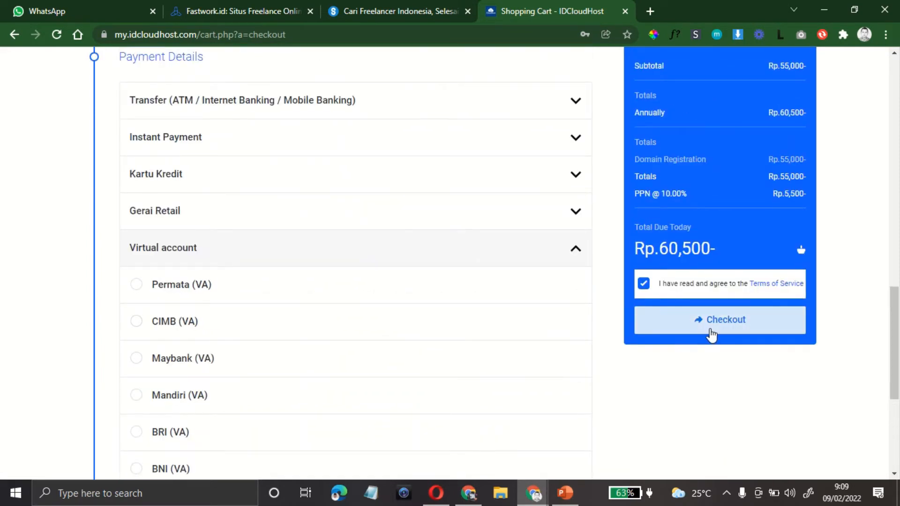
{"action": "scroll", "coordinate": [507, 337], "scroll_direction": "down", "scroll_amount": 4}
{"action": "scroll", "coordinate": [504, 336], "scroll_direction": "up", "scroll_amount": 14}
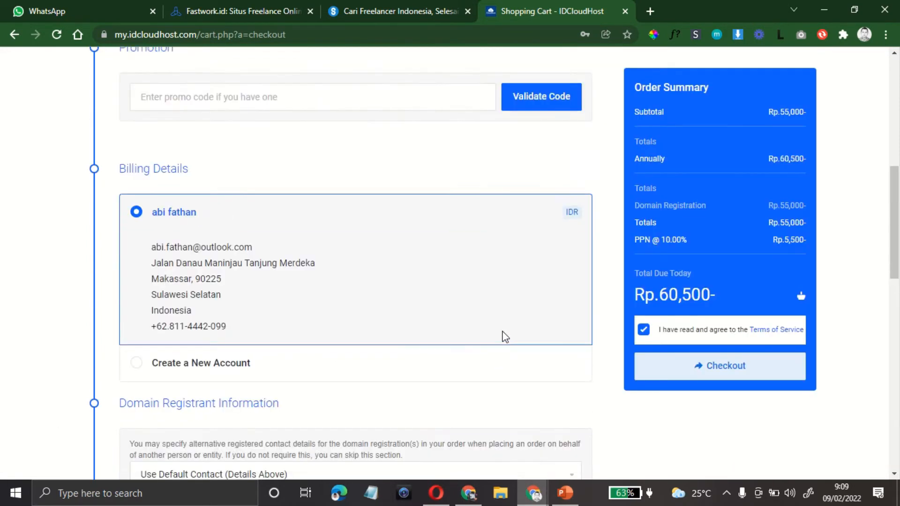
{"action": "scroll", "coordinate": [503, 339], "scroll_direction": "up", "scroll_amount": 6}
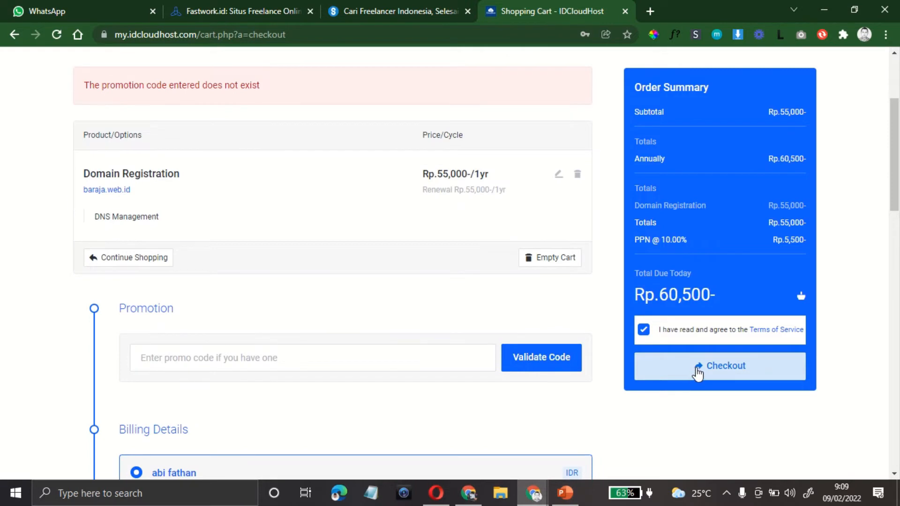
{"action": "left_click", "coordinate": [698, 373]}
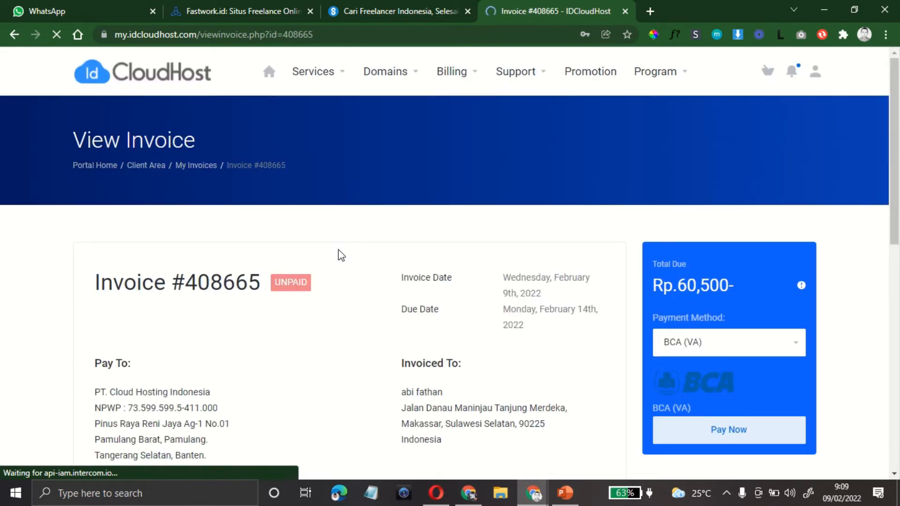
Step: Dismiss the browser's save-password prompt and scroll through the invoice
{"action": "scroll", "coordinate": [341, 255], "scroll_direction": "down", "scroll_amount": 4}
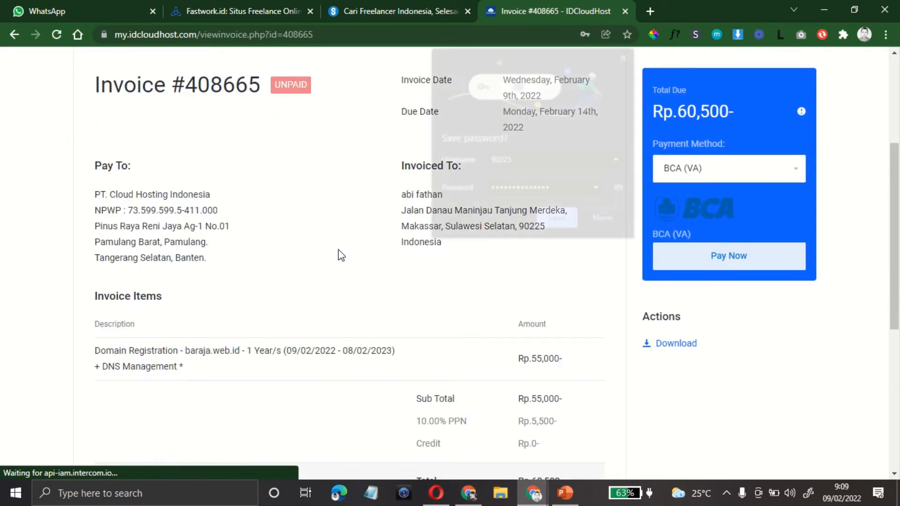
{"action": "left_click", "coordinate": [602, 221]}
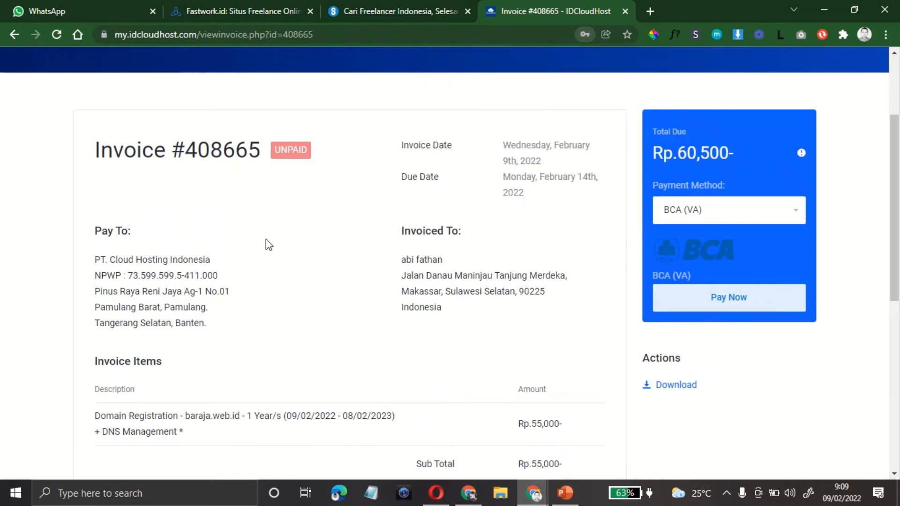
{"action": "scroll", "coordinate": [222, 240], "scroll_direction": "up", "scroll_amount": 2}
{"action": "scroll", "coordinate": [222, 239], "scroll_direction": "down", "scroll_amount": 6}
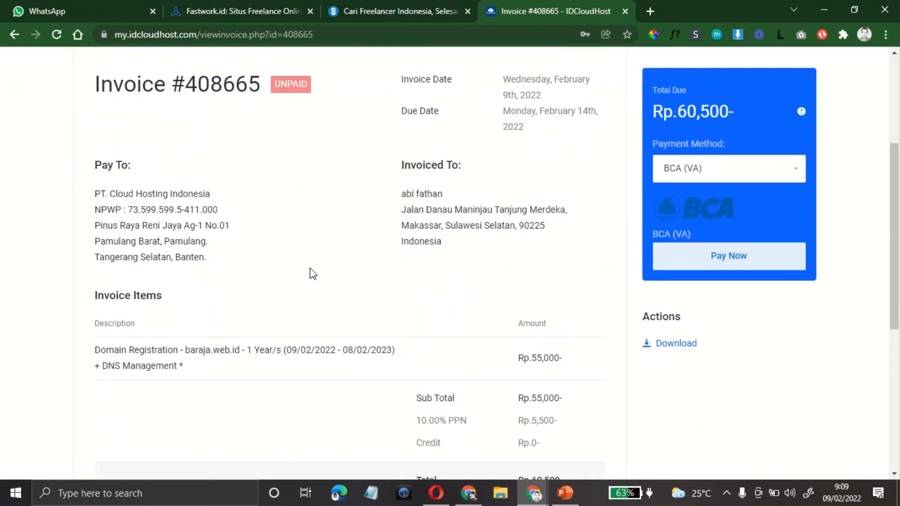
{"action": "scroll", "coordinate": [310, 271], "scroll_direction": "down", "scroll_amount": 3}
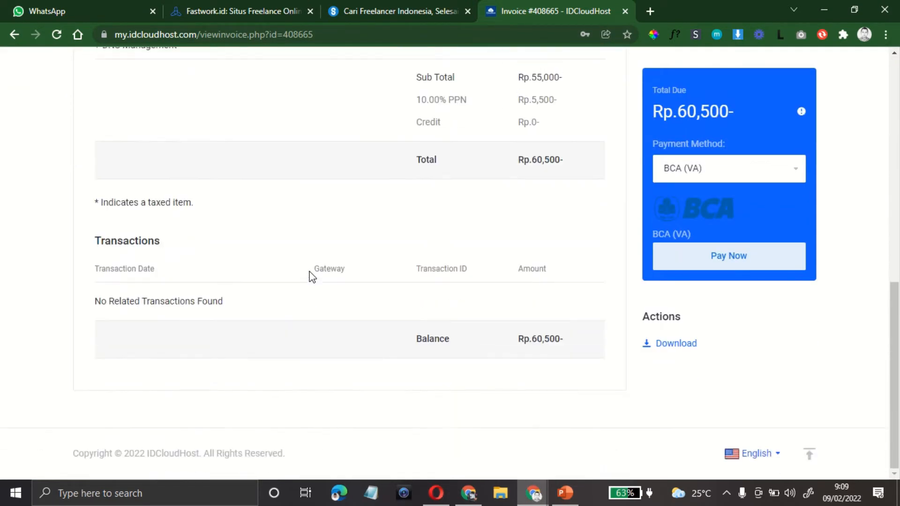
{"action": "scroll", "coordinate": [310, 277], "scroll_direction": "up", "scroll_amount": 8}
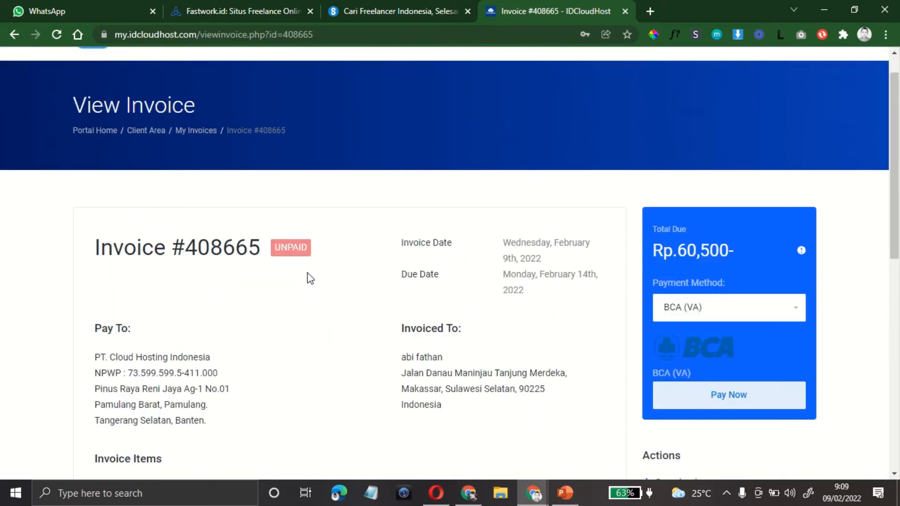
Step: Review the baraja.web.id 1 Year invoice item and pay now via BCA (VA)
{"action": "scroll", "coordinate": [310, 278], "scroll_direction": "down", "scroll_amount": 1}
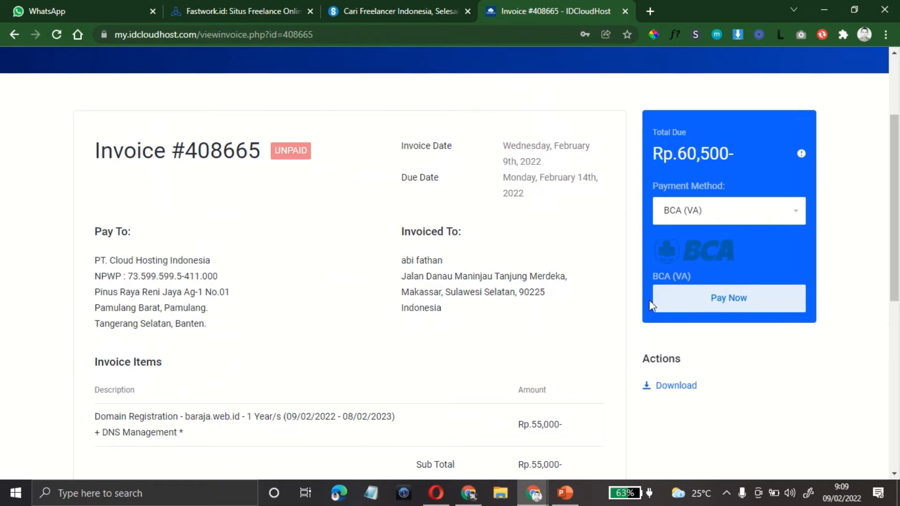
{"action": "scroll", "coordinate": [438, 340], "scroll_direction": "down", "scroll_amount": 1}
{"action": "scroll", "coordinate": [412, 332], "scroll_direction": "down", "scroll_amount": 2}
{"action": "scroll", "coordinate": [386, 326], "scroll_direction": "up", "scroll_amount": 3}
{"action": "left_click_drag", "start_coordinate": [98, 157], "coordinate": [258, 160]}
{"action": "scroll", "coordinate": [260, 159], "scroll_direction": "down", "scroll_amount": 3}
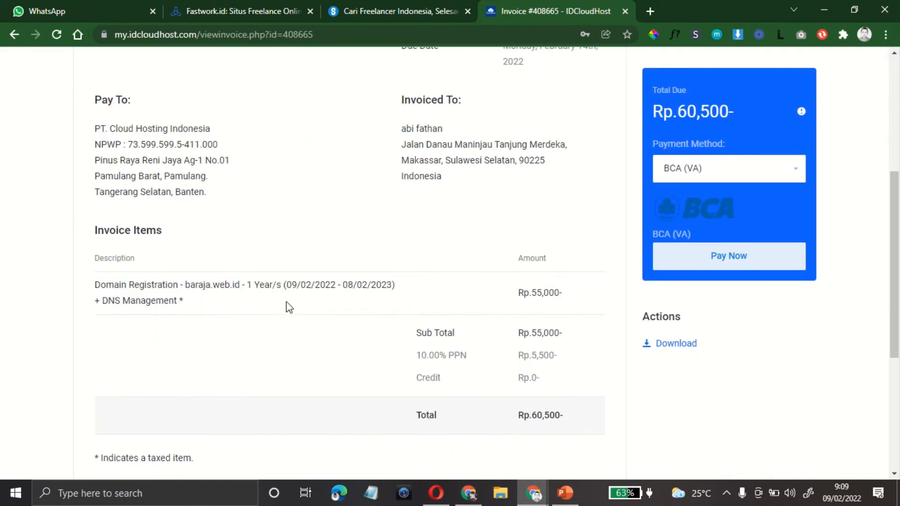
{"action": "left_click_drag", "start_coordinate": [187, 285], "coordinate": [283, 285]}
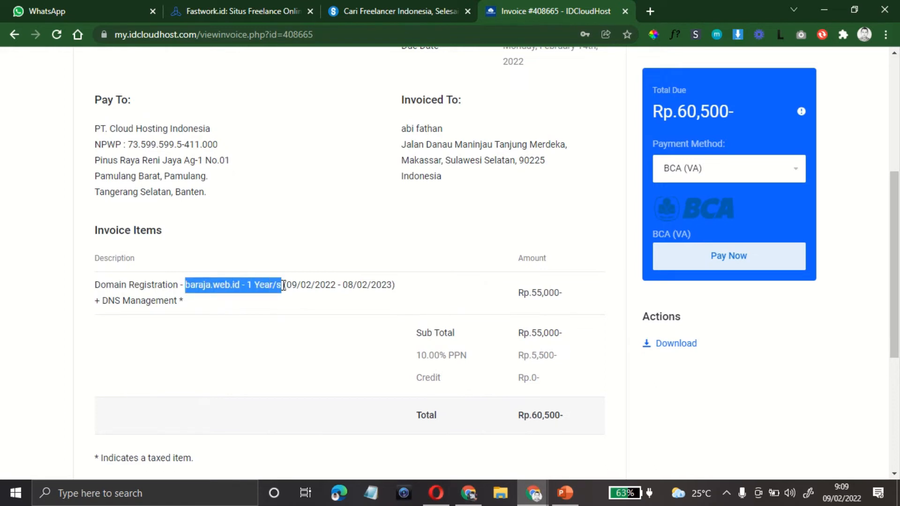
{"action": "left_click", "coordinate": [728, 263]}
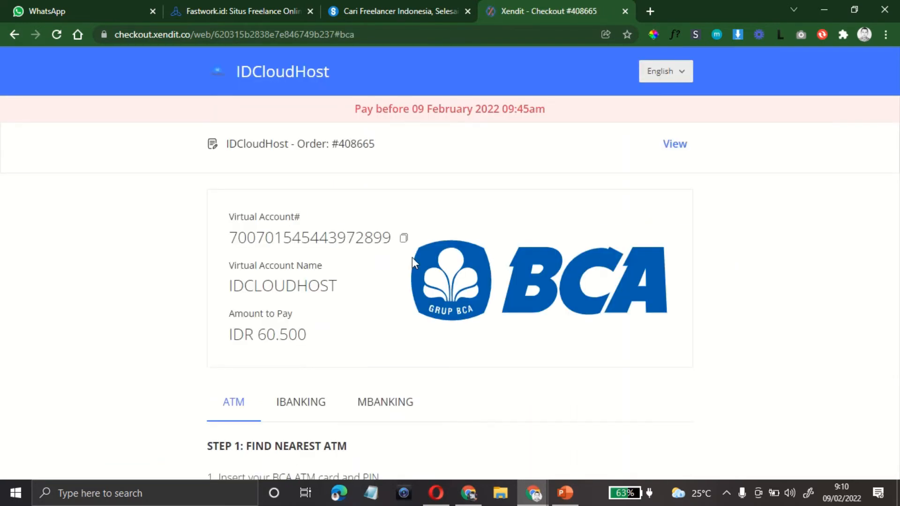
Step: Copy the BCA virtual account number and review the ATM payment steps for IDR 60.500
{"action": "left_click", "coordinate": [404, 238]}
{"action": "scroll", "coordinate": [405, 331], "scroll_direction": "down", "scroll_amount": 4}
{"action": "scroll", "coordinate": [402, 335], "scroll_direction": "down", "scroll_amount": 2}
{"action": "scroll", "coordinate": [402, 335], "scroll_direction": "up", "scroll_amount": 6}
{"action": "left_click", "coordinate": [565, 493]}
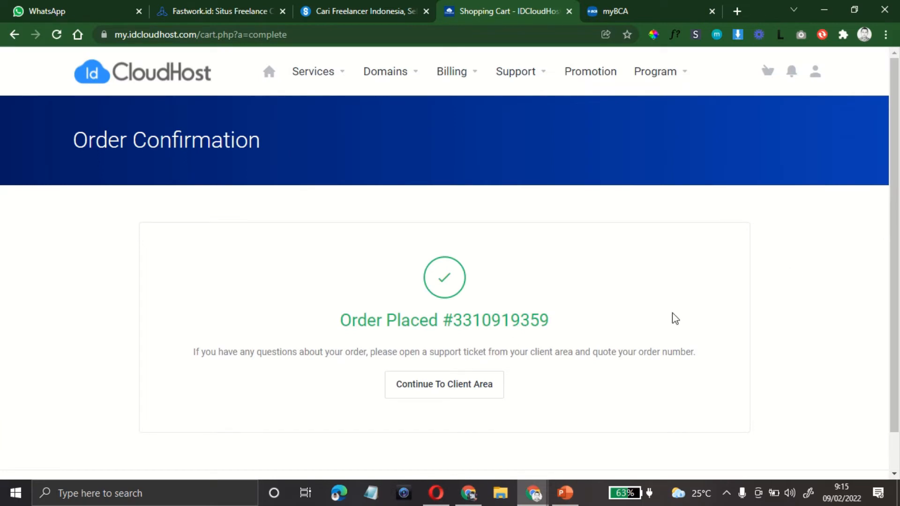
Step: Continue from the order confirmation to the client area dashboard and open the Domains list
{"action": "left_click_drag", "start_coordinate": [342, 321], "coordinate": [559, 330]}
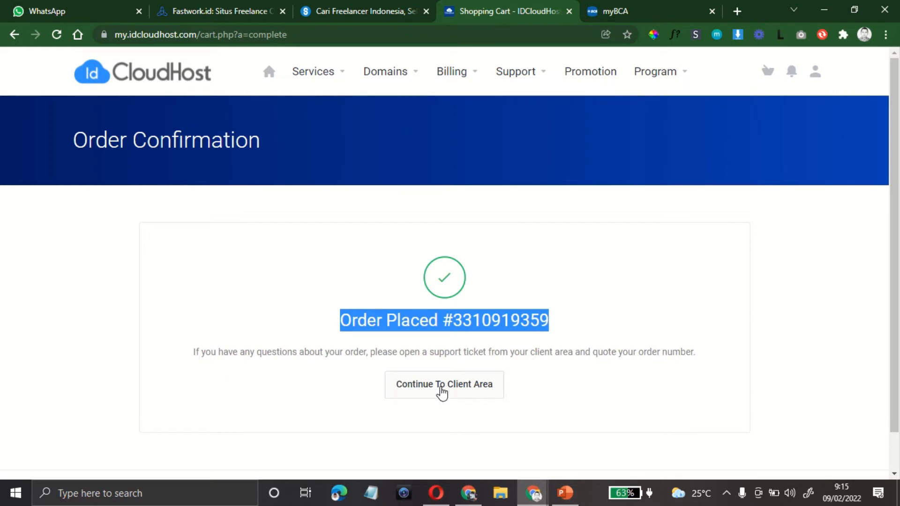
{"action": "left_click", "coordinate": [441, 393]}
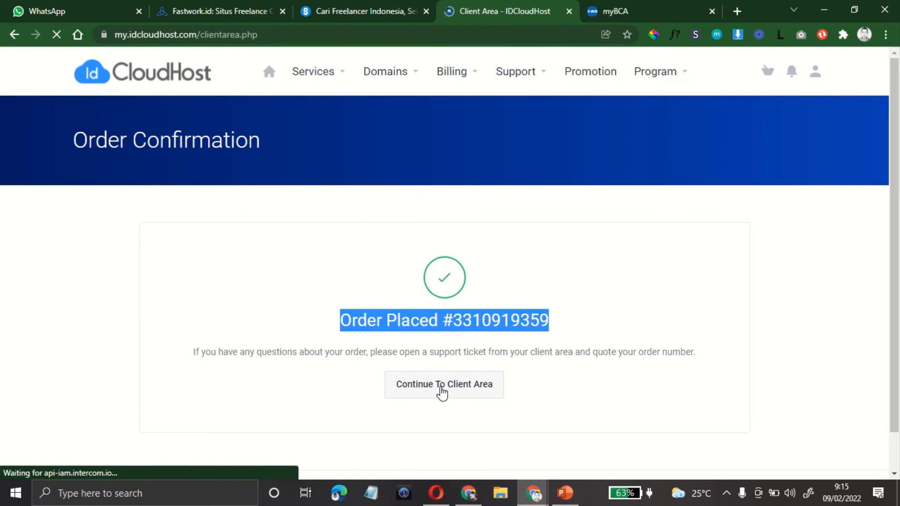
{"action": "scroll", "coordinate": [750, 280], "scroll_direction": "down", "scroll_amount": 1}
{"action": "scroll", "coordinate": [754, 279], "scroll_direction": "down", "scroll_amount": 5}
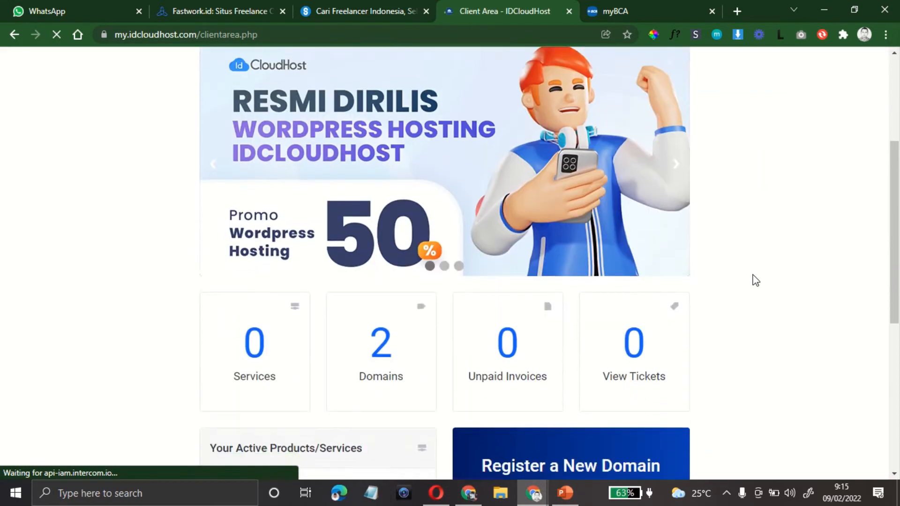
{"action": "scroll", "coordinate": [831, 287], "scroll_direction": "down", "scroll_amount": 3}
{"action": "scroll", "coordinate": [831, 287], "scroll_direction": "up", "scroll_amount": 10}
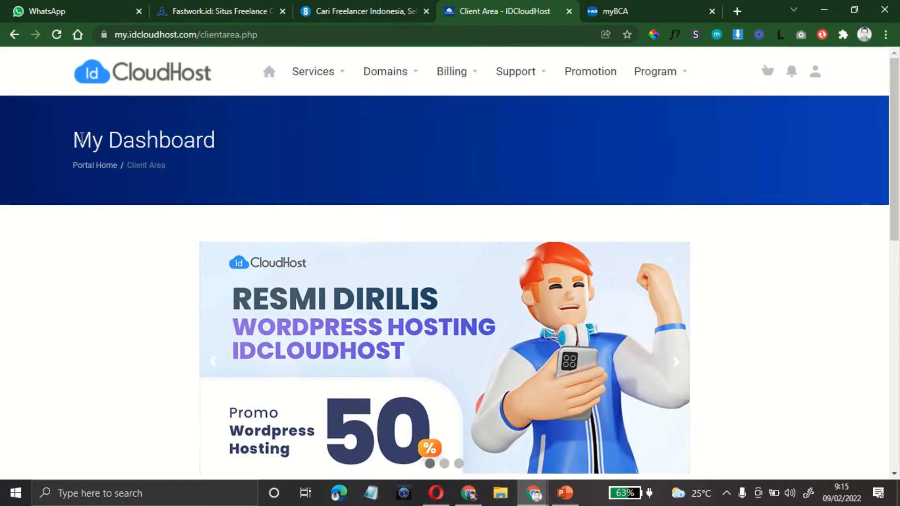
{"action": "left_click_drag", "start_coordinate": [74, 139], "coordinate": [221, 150]}
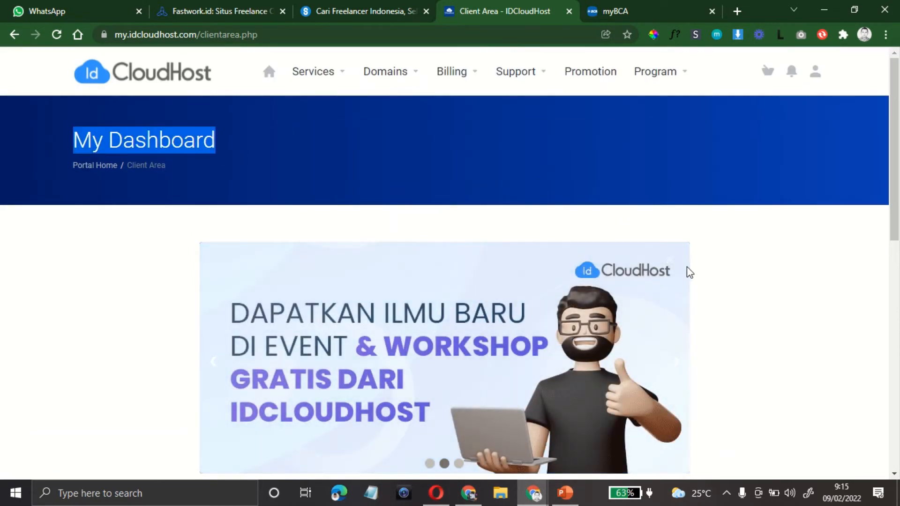
{"action": "scroll", "coordinate": [697, 273], "scroll_direction": "down", "scroll_amount": 10}
{"action": "scroll", "coordinate": [412, 269], "scroll_direction": "up", "scroll_amount": 3}
{"action": "left_click", "coordinate": [388, 226]}
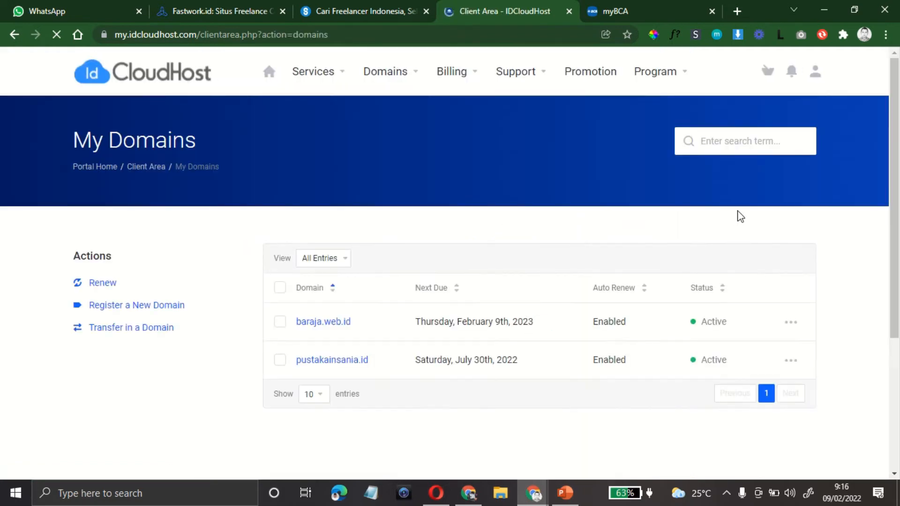
Step: Open Manage Nameservers from the ••• actions menu on the baraja.web.id row
{"action": "scroll", "coordinate": [737, 215], "scroll_direction": "down", "scroll_amount": 3}
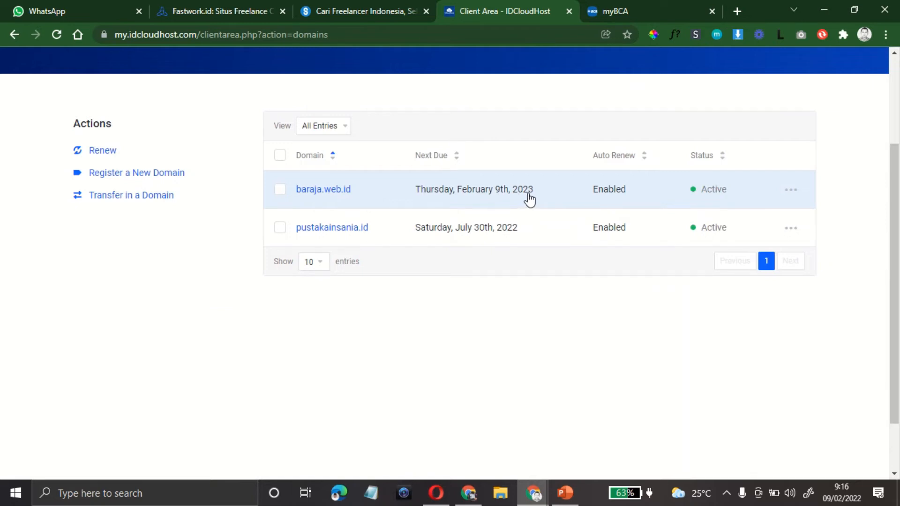
{"action": "left_click", "coordinate": [793, 193]}
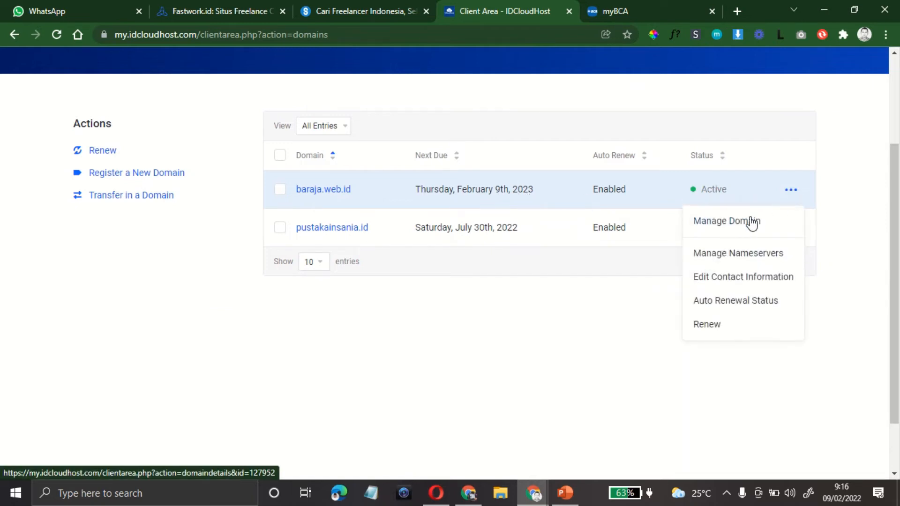
{"action": "left_click", "coordinate": [736, 258]}
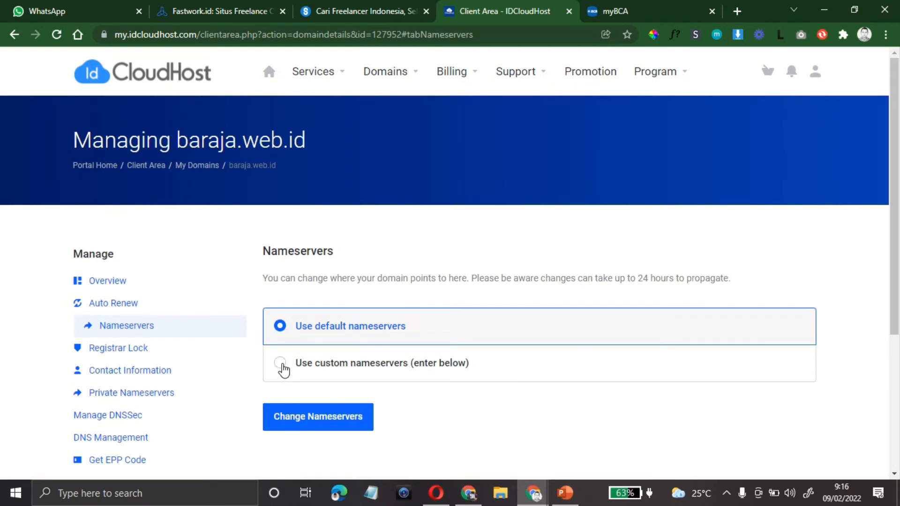
Step: Switch to custom nameservers and enter wahid.faizone.id and isnani.faizone.id as the first two
{"action": "left_click", "coordinate": [281, 366]}
{"action": "scroll", "coordinate": [521, 390], "scroll_direction": "down", "scroll_amount": 7}
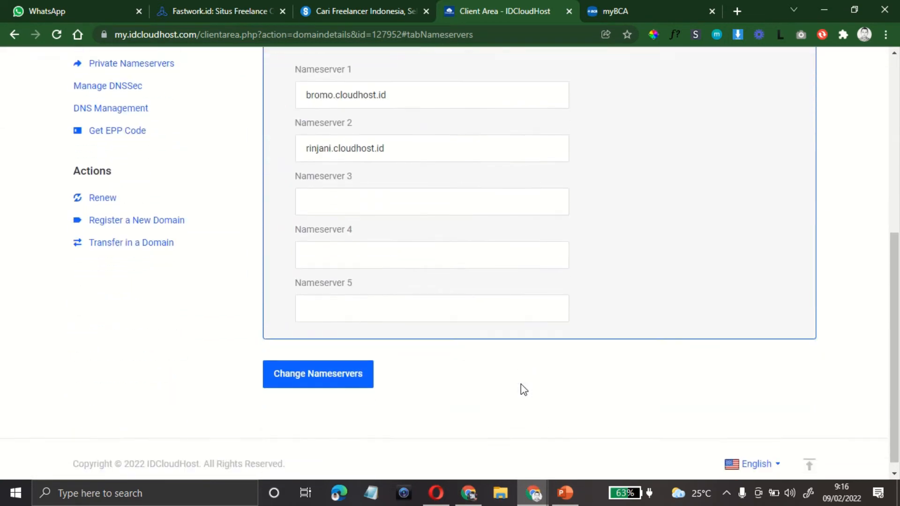
{"action": "scroll", "coordinate": [445, 305], "scroll_direction": "up", "scroll_amount": 3}
{"action": "left_click", "coordinate": [414, 226]}
{"action": "key", "text": "ctrl+a"}
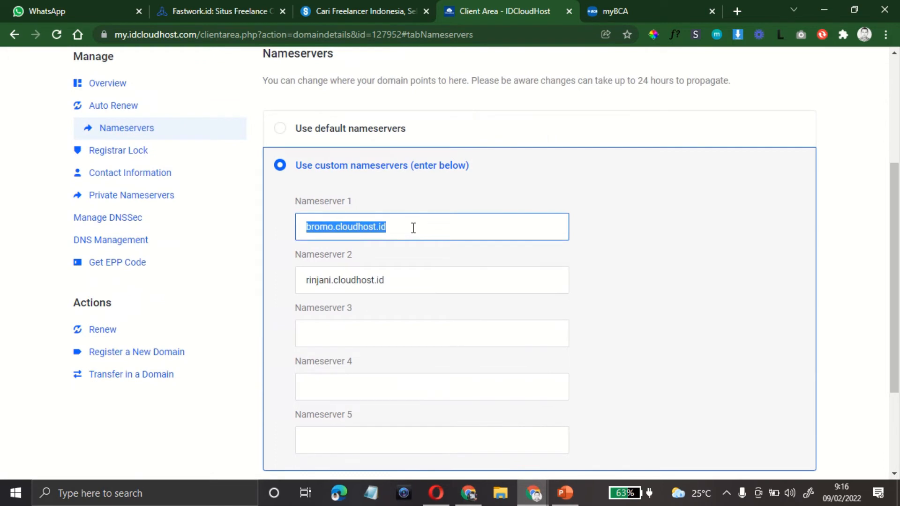
{"action": "type", "text": "n"}
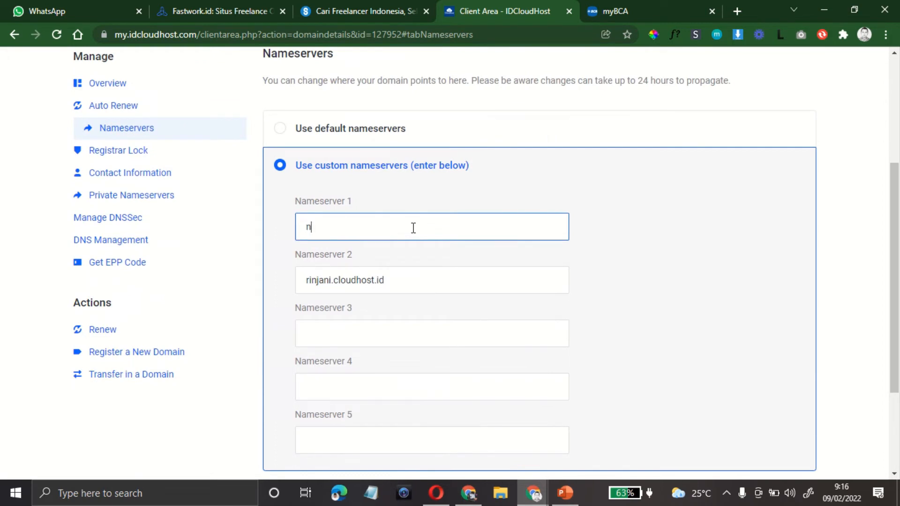
{"action": "type", "text": "wah"}
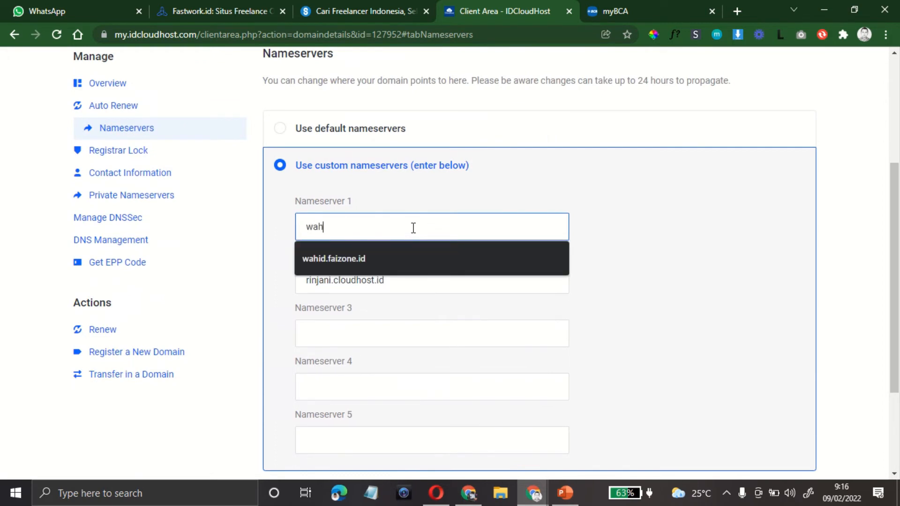
{"action": "type", "text": "id"}
{"action": "key", "text": "Tab"}
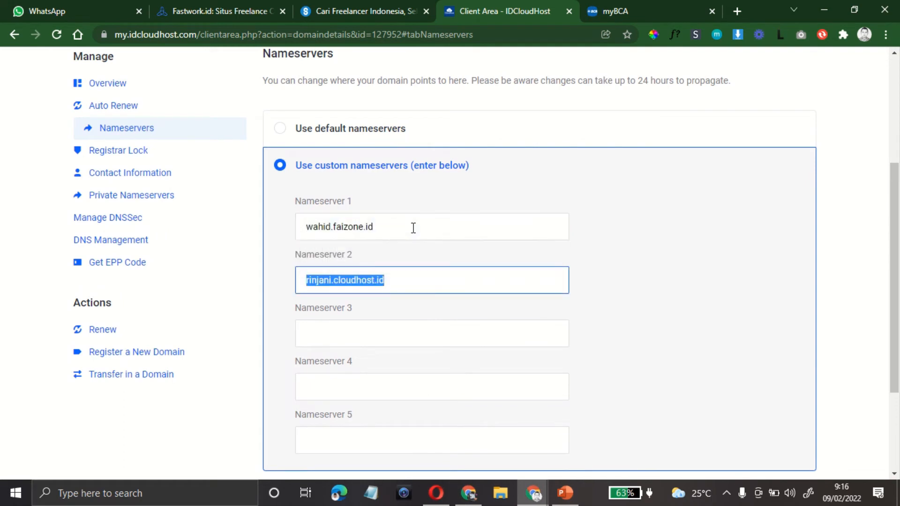
{"action": "type", "text": "s"}
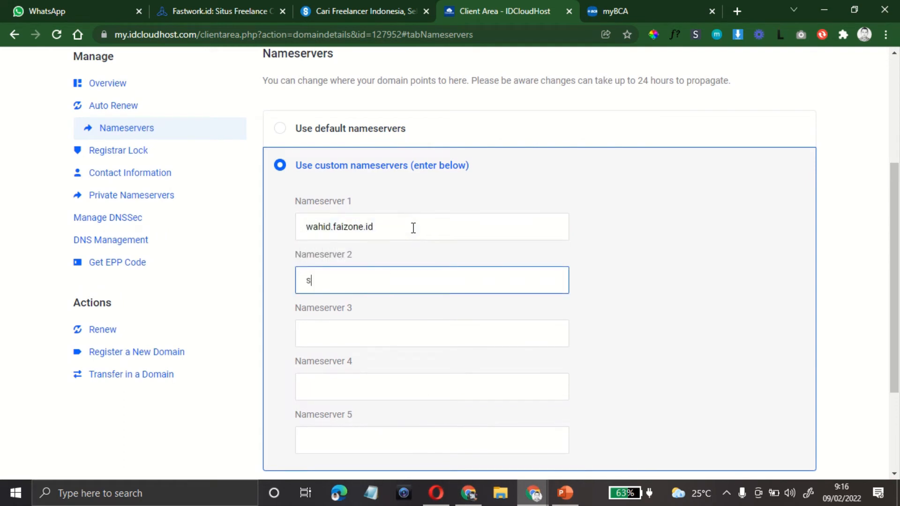
{"action": "type", "text": "is"}
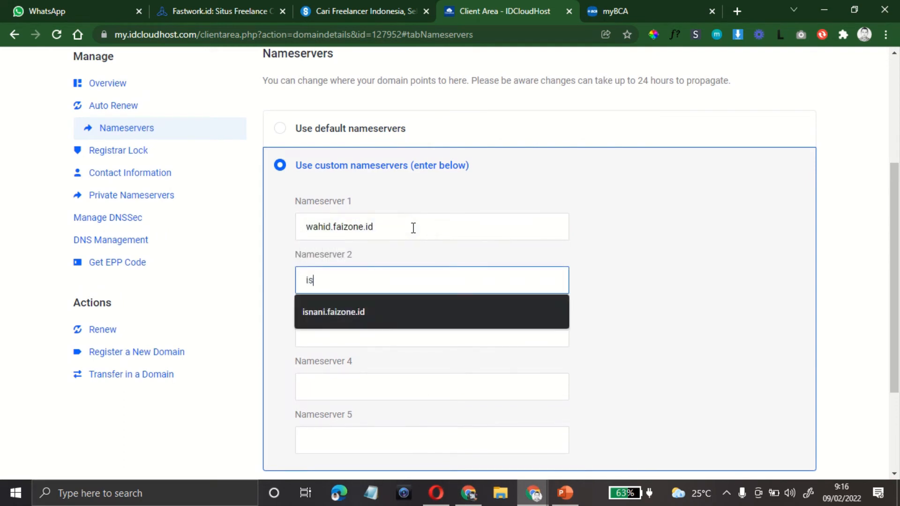
{"action": "key", "text": "Down"}
{"action": "key", "text": "Tab"}
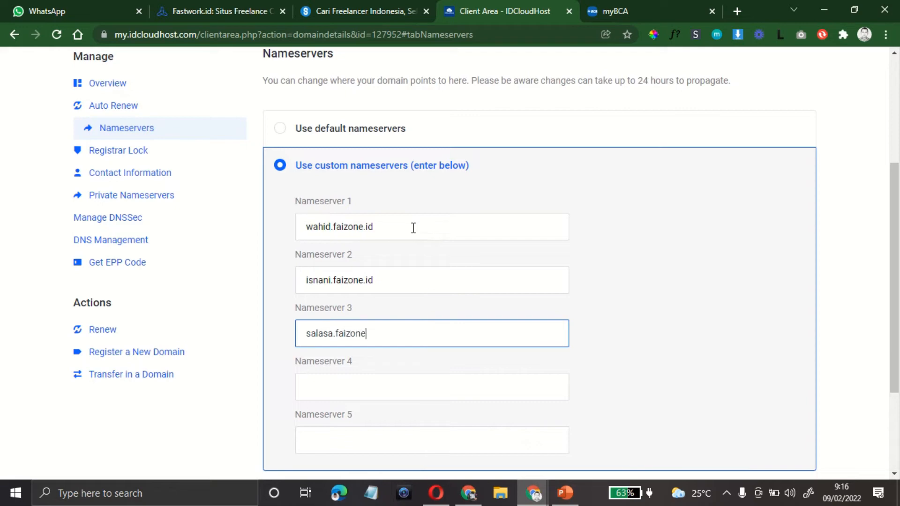
Step: Correct the first nameserver's ending to .id and submit the Change Nameservers form
{"action": "left_click", "coordinate": [413, 228]}
{"action": "key", "text": "BackSpace"}
{"action": "key", "text": "BackSpace"}
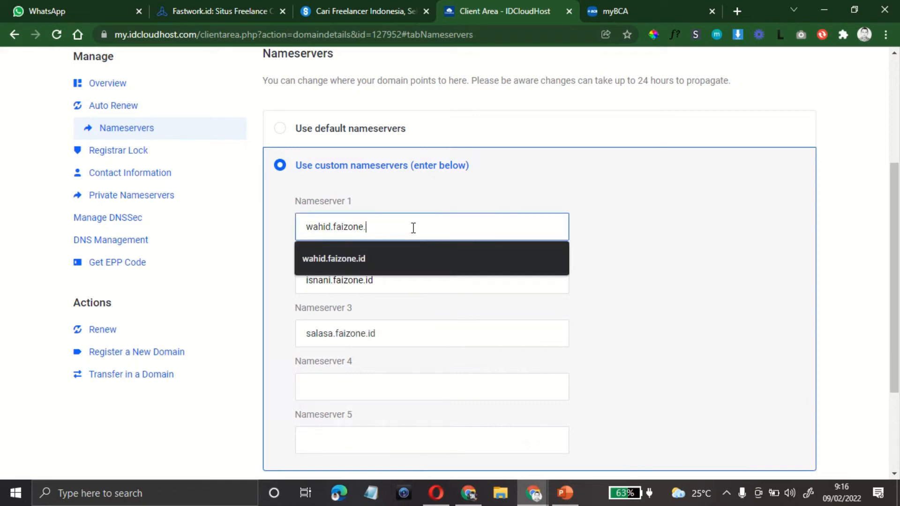
{"action": "type", "text": "id"}
{"action": "key", "text": "Tab"}
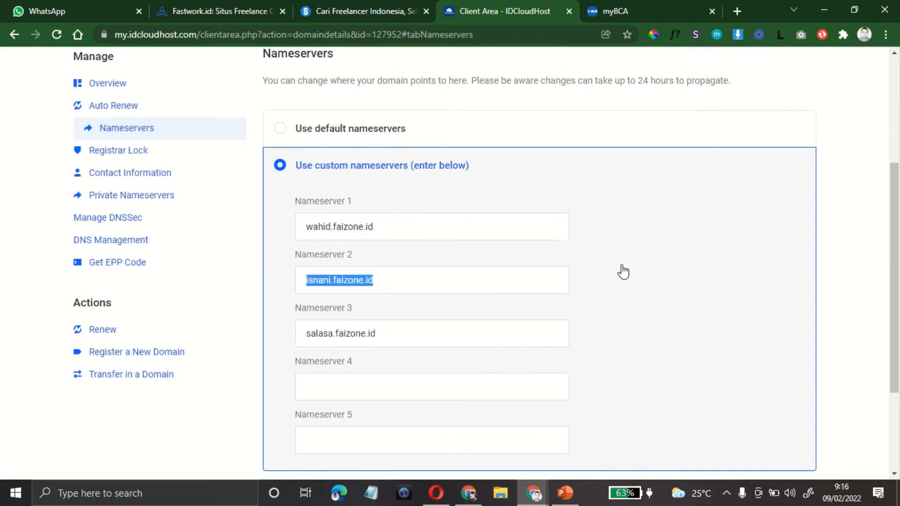
{"action": "scroll", "coordinate": [623, 273], "scroll_direction": "down", "scroll_amount": 3}
{"action": "left_click", "coordinate": [330, 373]}
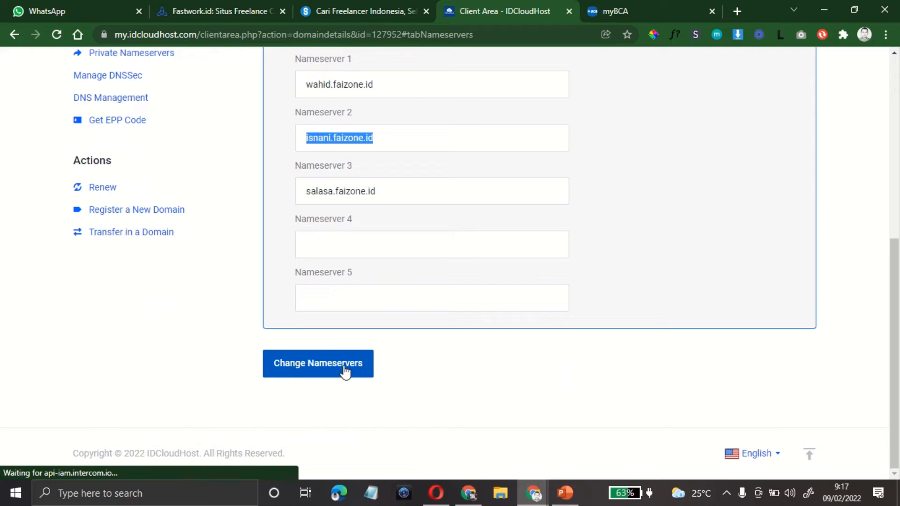
Step: Check the Changes Saved confirmation and reselect Use custom nameservers
{"action": "scroll", "coordinate": [451, 371], "scroll_direction": "up", "scroll_amount": 4}
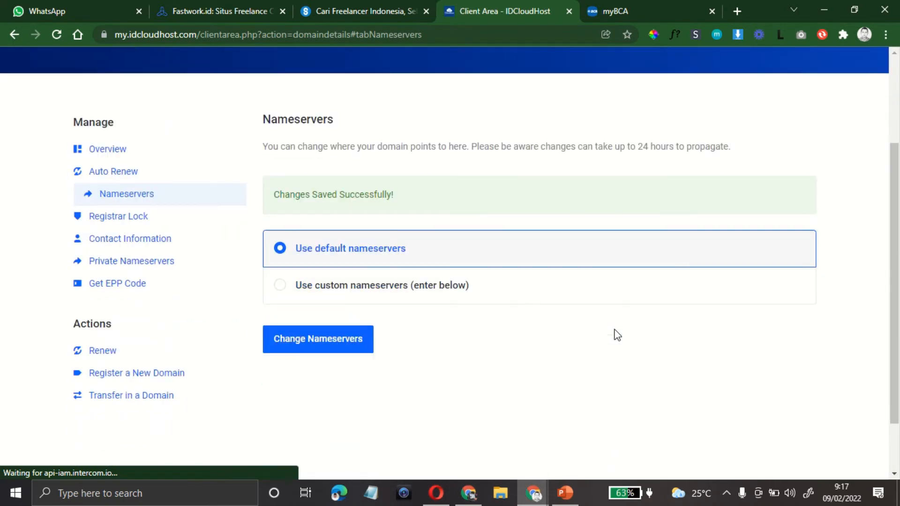
{"action": "left_click_drag", "start_coordinate": [274, 196], "coordinate": [392, 195]}
{"action": "left_click", "coordinate": [398, 200]}
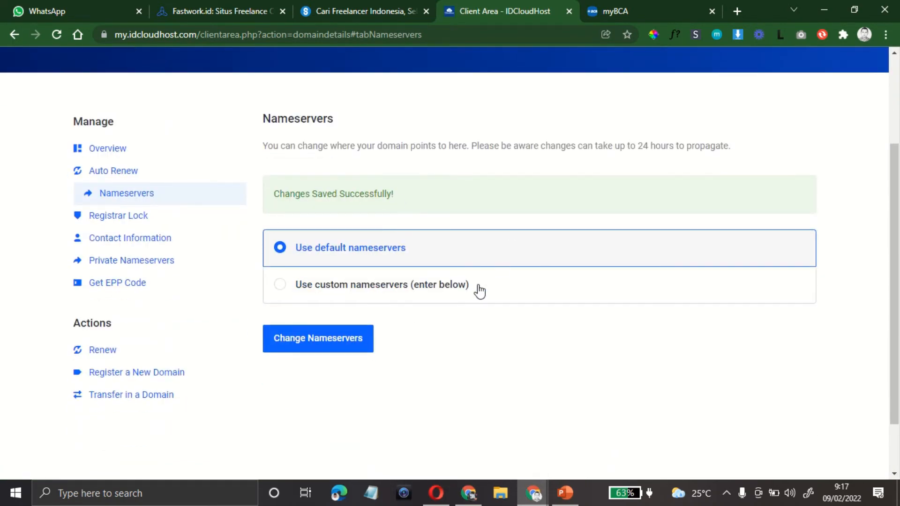
{"action": "left_click", "coordinate": [280, 285]}
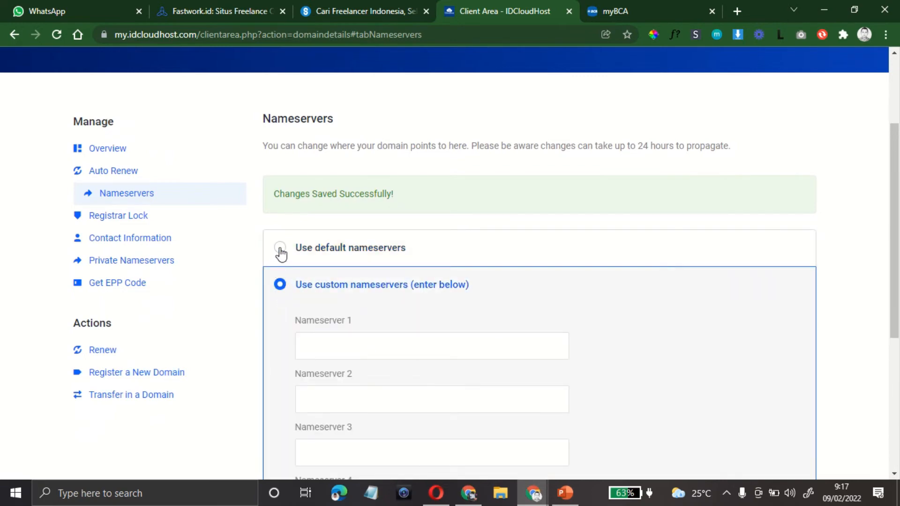
{"action": "left_click", "coordinate": [280, 252]}
{"action": "left_click", "coordinate": [280, 286]}
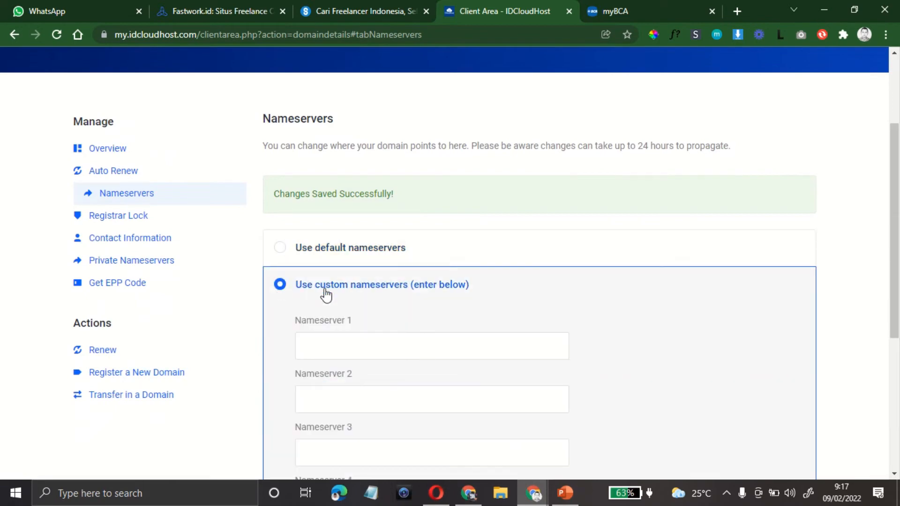
Step: Fill Nameservers 1–3 with wahid, isnani and salasa.faizone.id suggestions and save again
{"action": "left_click", "coordinate": [340, 342]}
{"action": "left_click", "coordinate": [341, 399]}
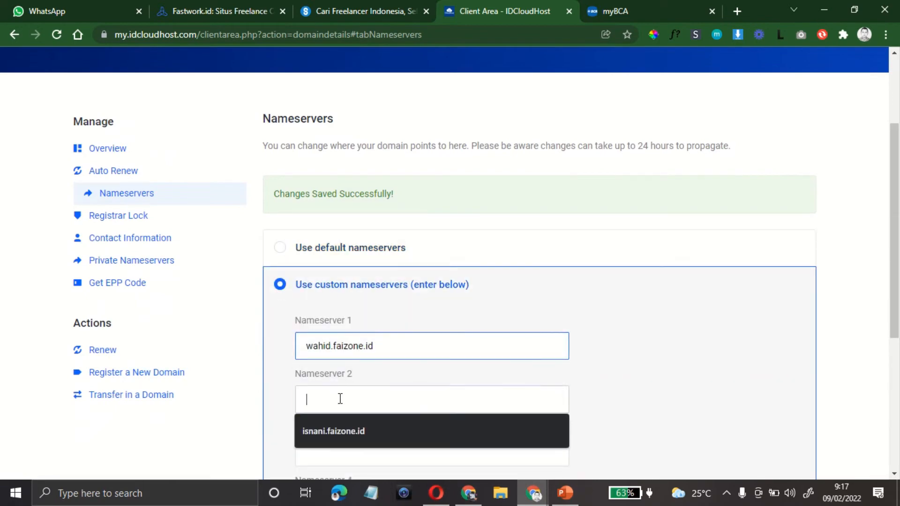
{"action": "left_click", "coordinate": [335, 424]}
{"action": "scroll", "coordinate": [577, 423], "scroll_direction": "down", "scroll_amount": 3}
{"action": "left_click", "coordinate": [377, 312]}
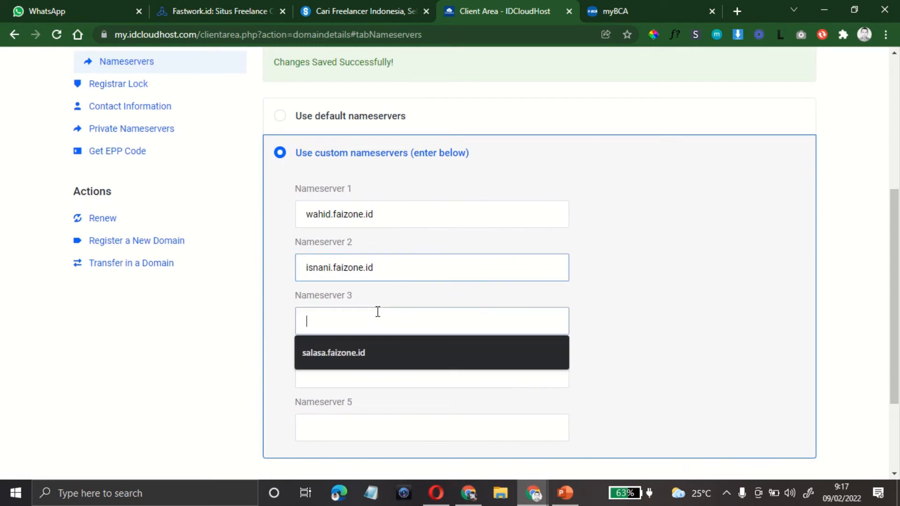
{"action": "left_click", "coordinate": [358, 361]}
{"action": "left_click", "coordinate": [659, 332]}
{"action": "scroll", "coordinate": [657, 331], "scroll_direction": "down", "scroll_amount": 3}
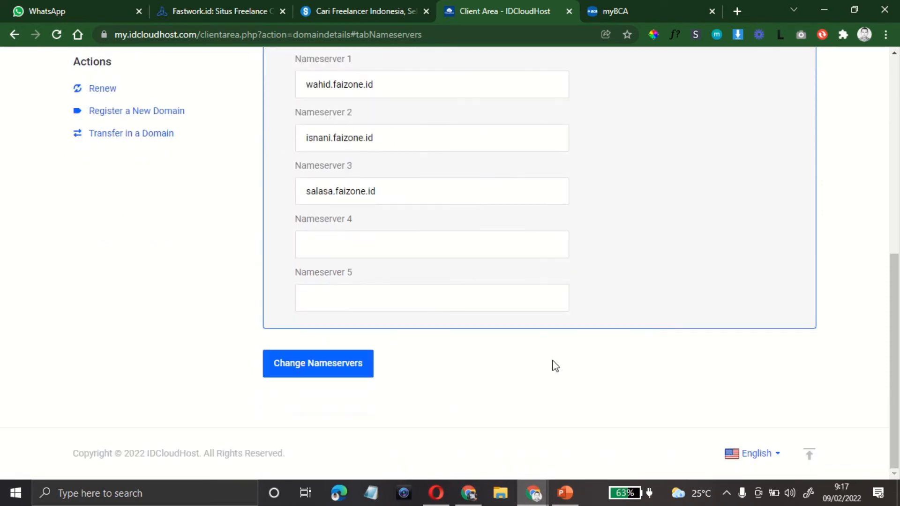
{"action": "left_click", "coordinate": [336, 368]}
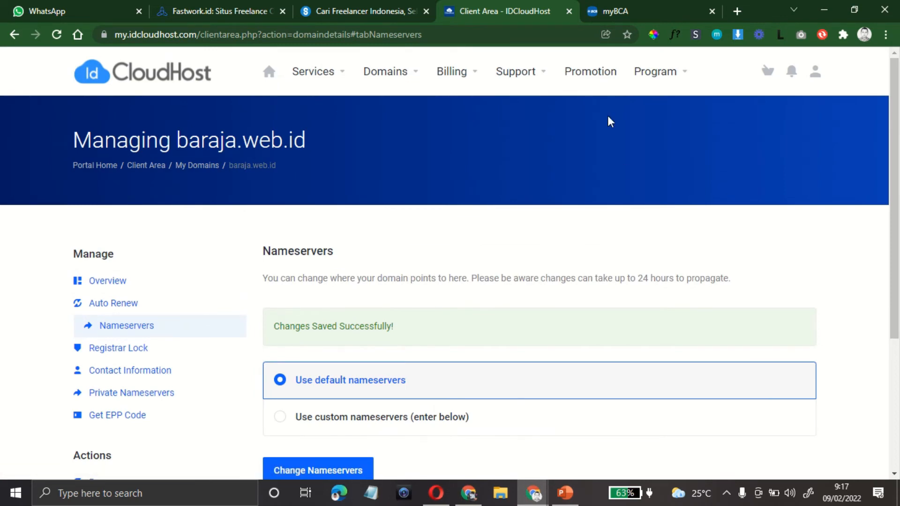
Step: Load the Jogjahost homepage at jogjahost.co.id in the myBCA banking tab
{"action": "left_click", "coordinate": [605, 14]}
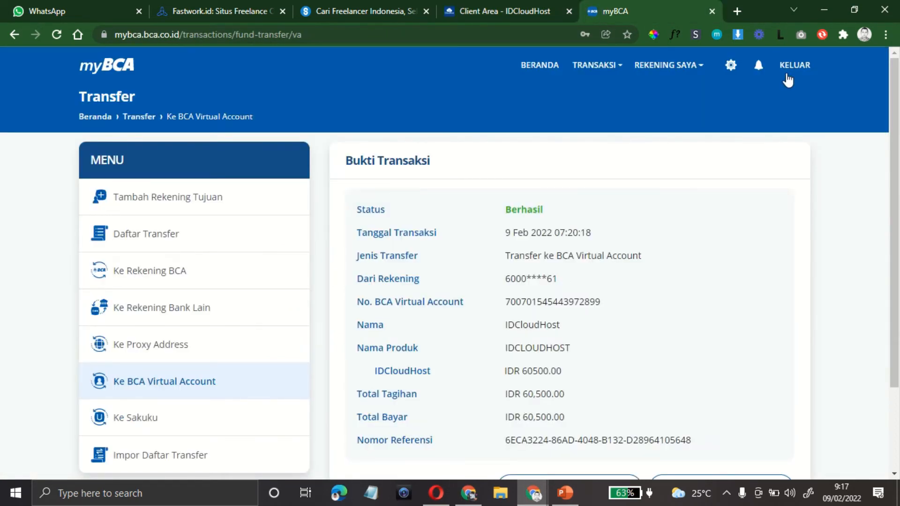
{"action": "left_click", "coordinate": [529, 11]}
{"action": "left_click", "coordinate": [367, 13]}
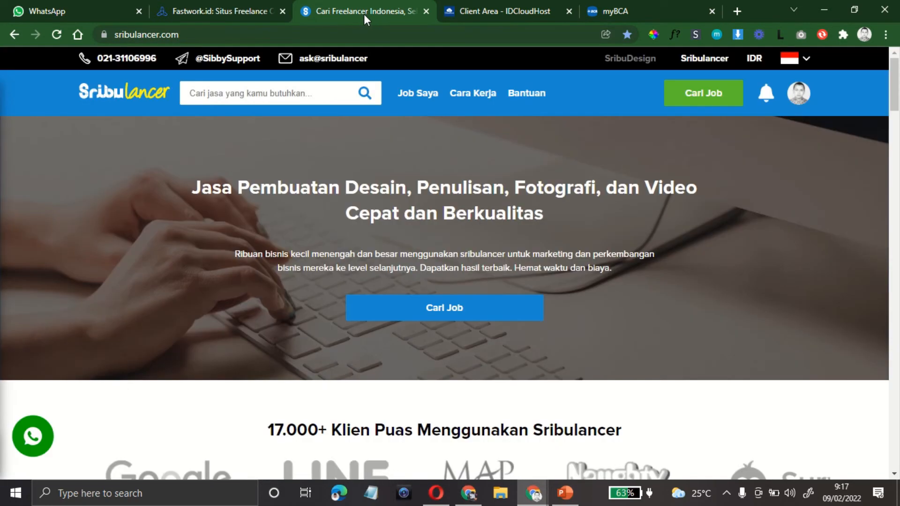
{"action": "left_click", "coordinate": [496, 13]}
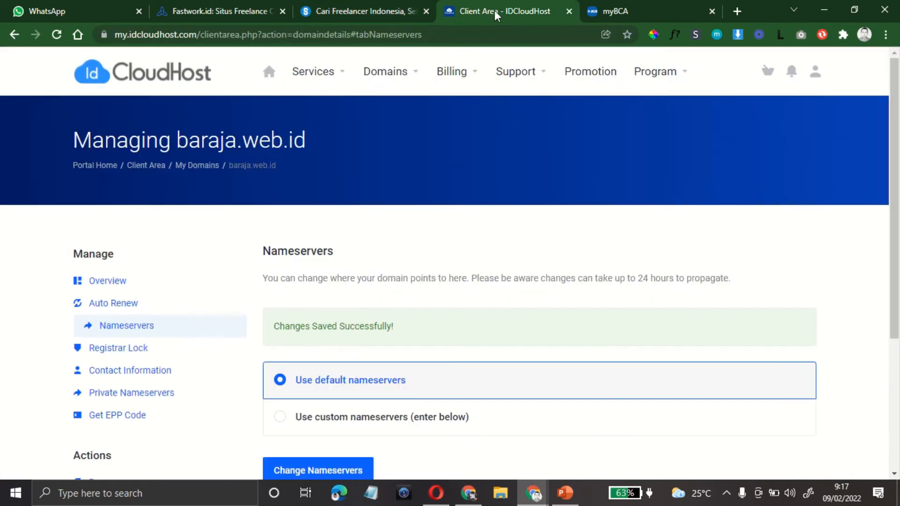
{"action": "left_click", "coordinate": [626, 12]}
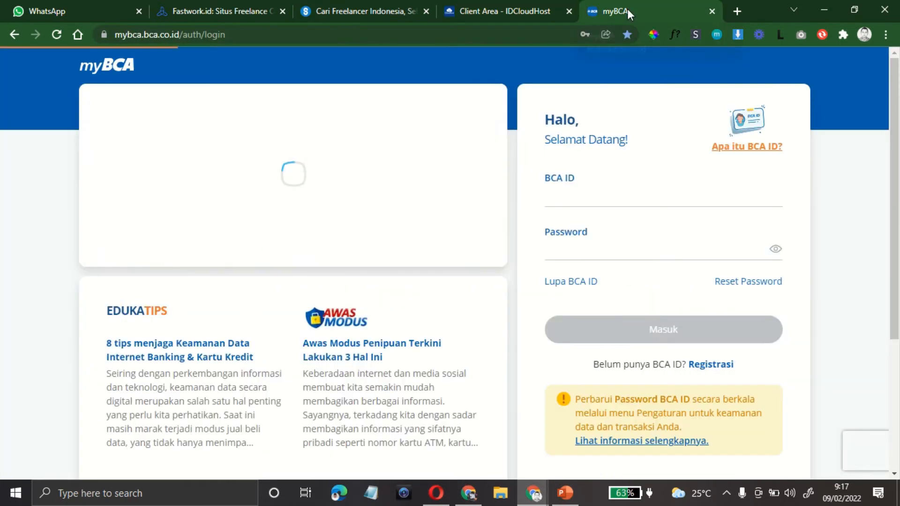
{"action": "left_click", "coordinate": [275, 35]}
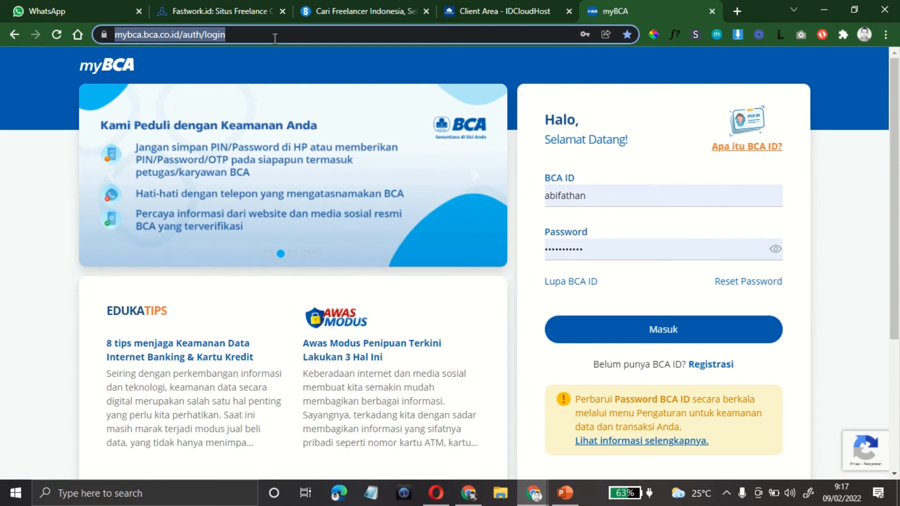
{"action": "type", "text": "jogjahost.co.id"}
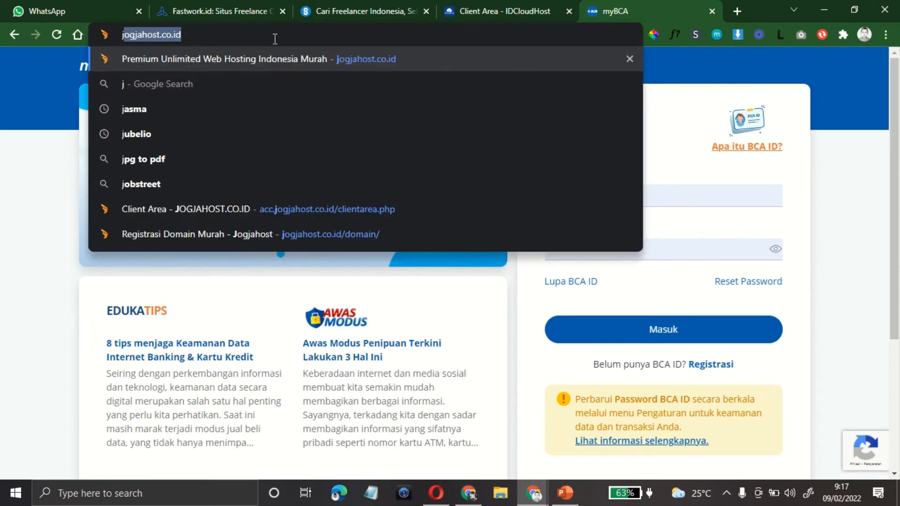
{"action": "key", "text": "Return"}
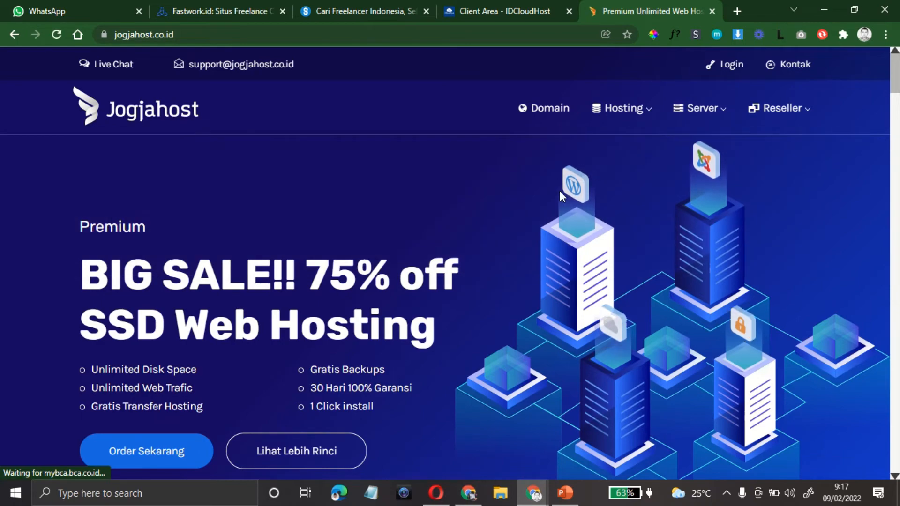
Step: Close the live chat and sign into the Jogjahost client area with saved credentials
{"action": "mouse_move", "coordinate": [635, 129]}
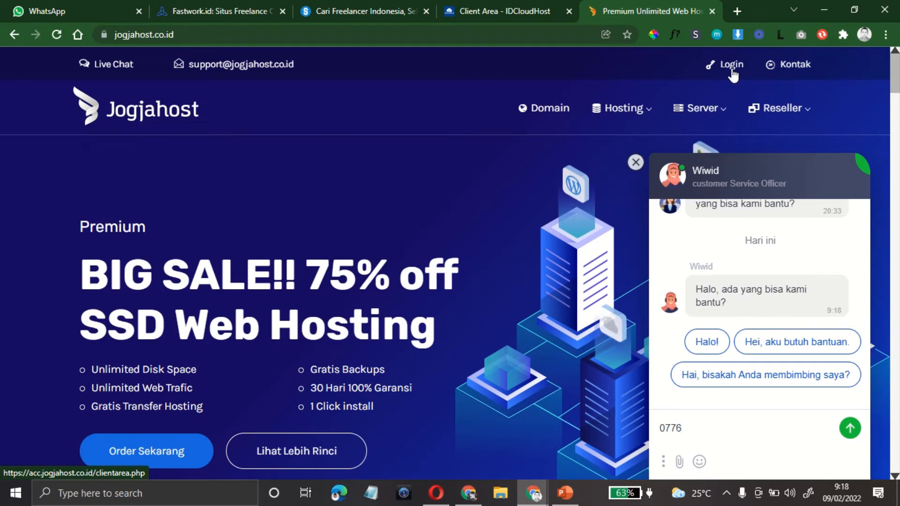
{"action": "left_click", "coordinate": [636, 162]}
{"action": "mouse_move", "coordinate": [712, 104]}
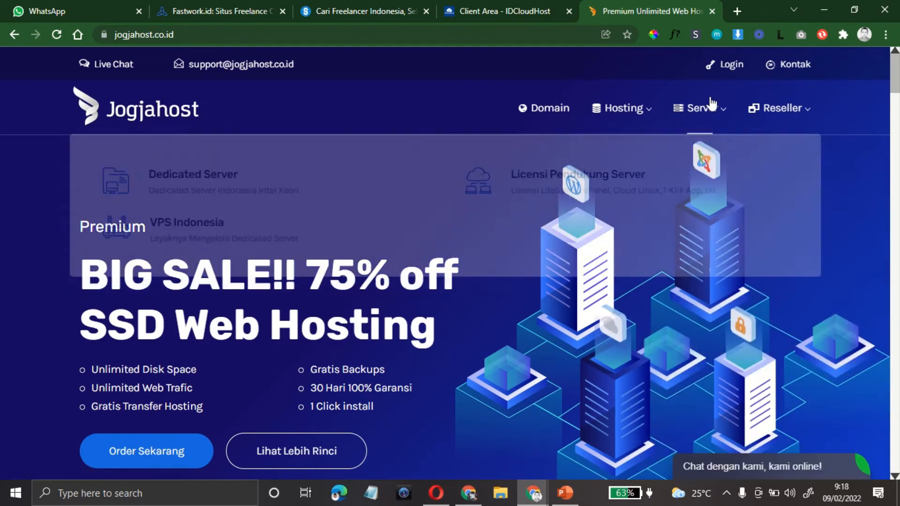
{"action": "left_click", "coordinate": [734, 65]}
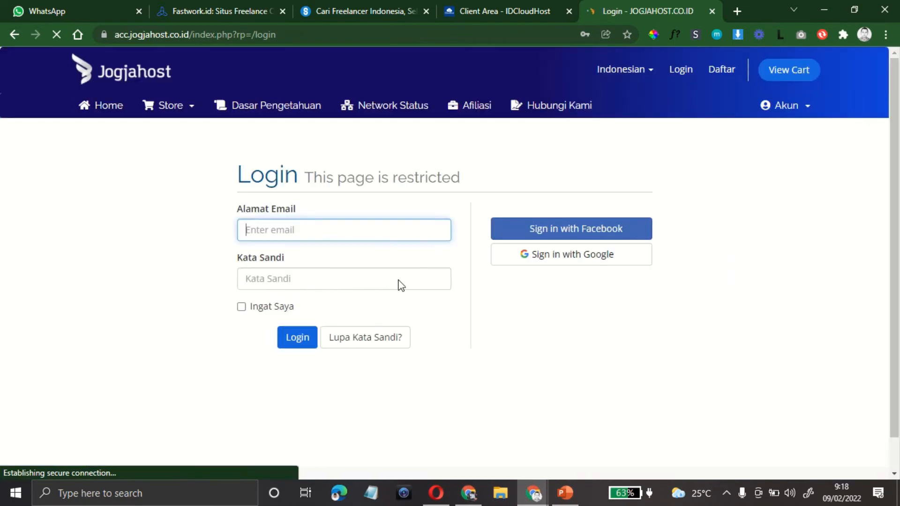
{"action": "left_click", "coordinate": [286, 334]}
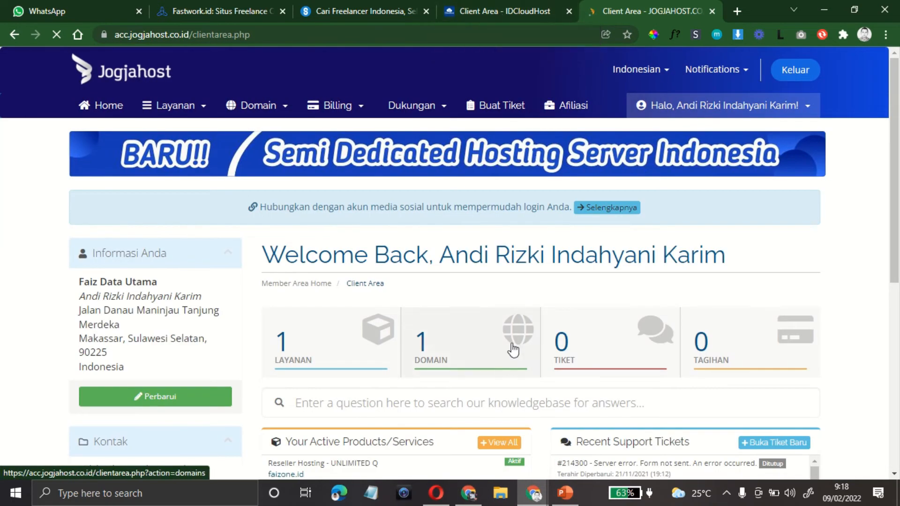
Step: Open the UNLIMITED Q faizone.id reseller hosting under Layanan and launch WHM in a new tab
{"action": "scroll", "coordinate": [362, 363], "scroll_direction": "down", "scroll_amount": 3}
{"action": "scroll", "coordinate": [362, 362], "scroll_direction": "up", "scroll_amount": 1}
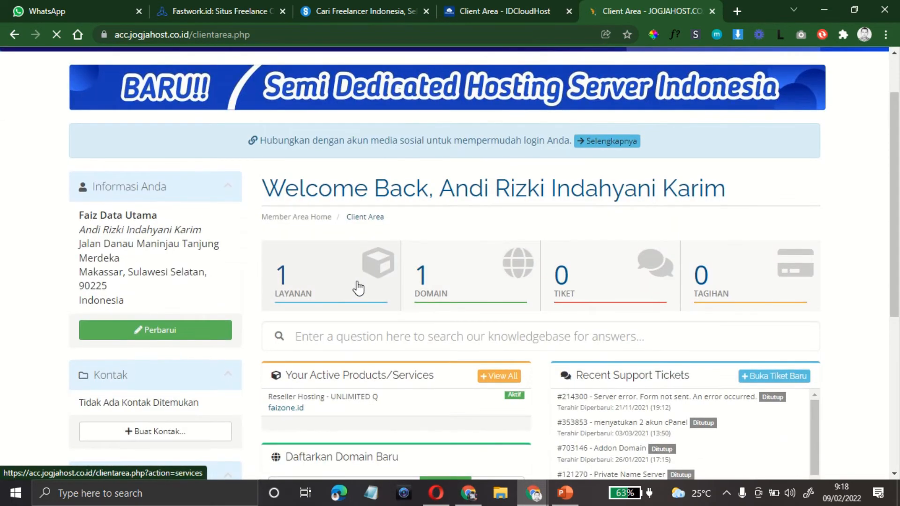
{"action": "left_click", "coordinate": [359, 287]}
{"action": "scroll", "coordinate": [358, 287], "scroll_direction": "down", "scroll_amount": 3}
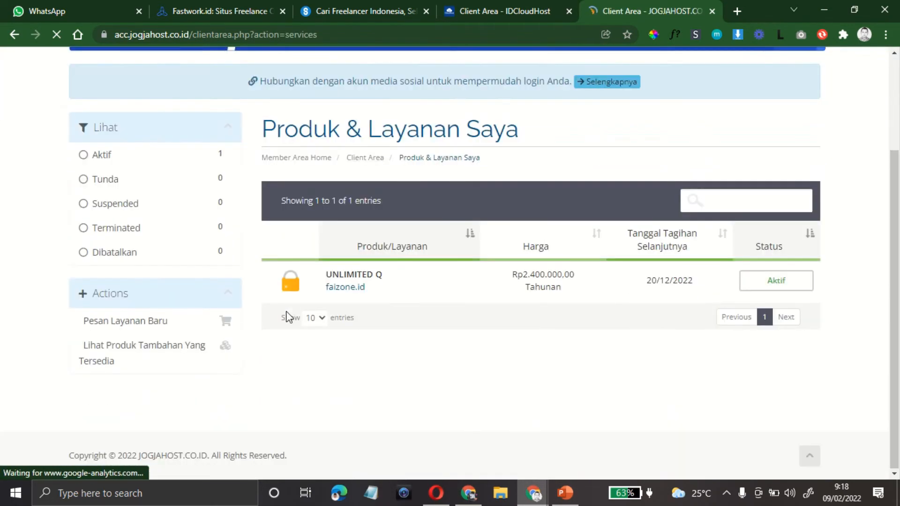
{"action": "left_click", "coordinate": [401, 289]}
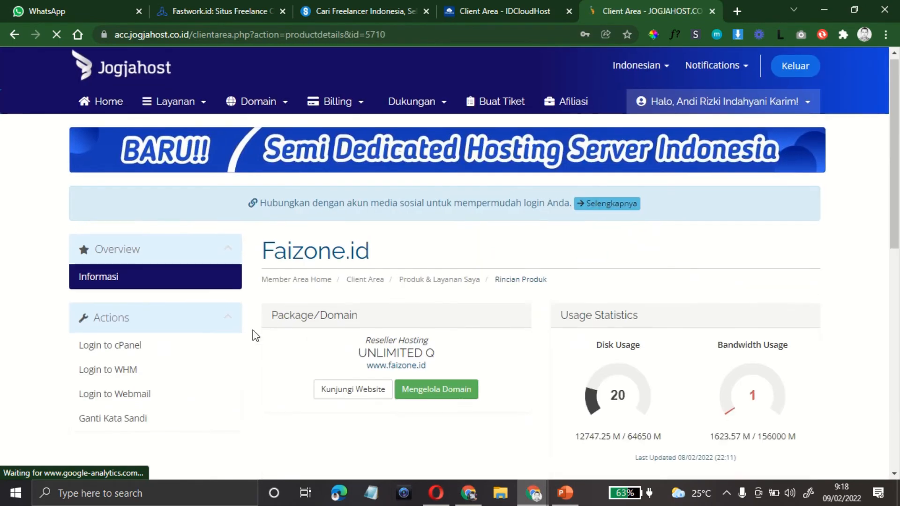
{"action": "scroll", "coordinate": [252, 330], "scroll_direction": "down", "scroll_amount": 4}
{"action": "left_click", "coordinate": [118, 114]}
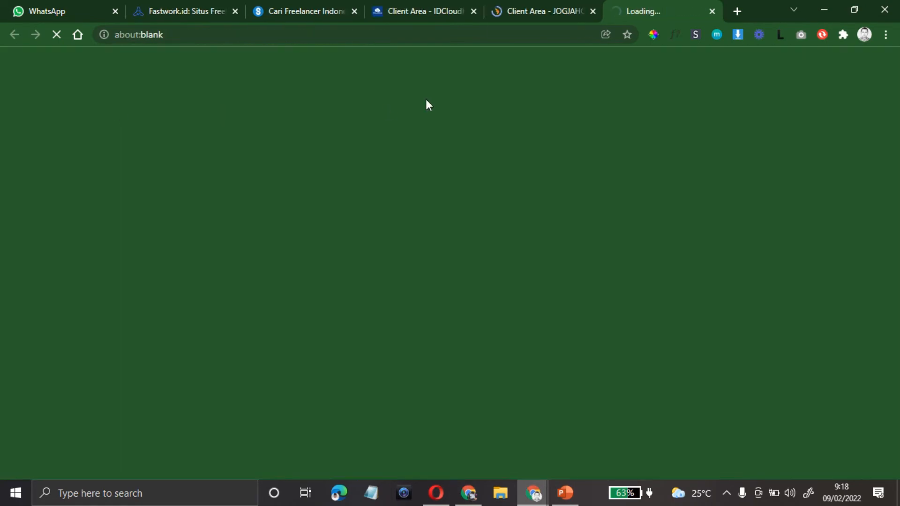
{"action": "left_click", "coordinate": [513, 13]}
{"action": "scroll", "coordinate": [498, 197], "scroll_direction": "up", "scroll_amount": 4}
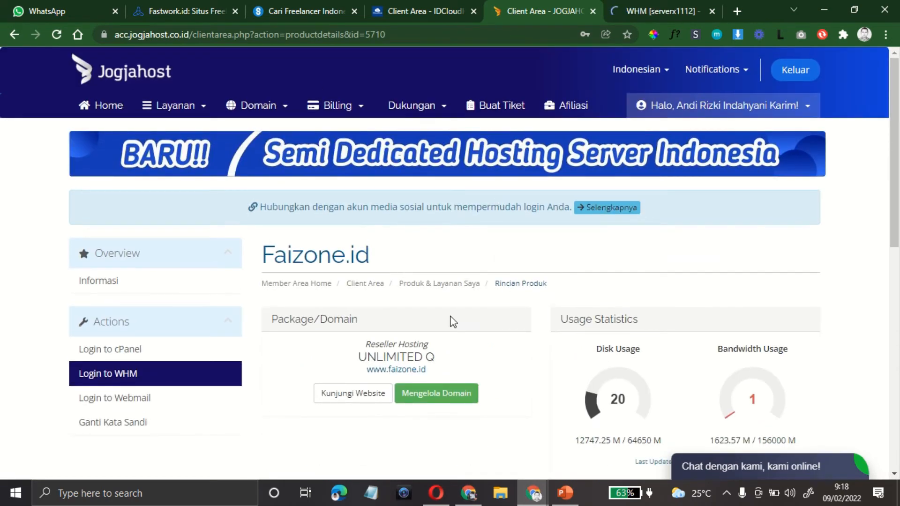
{"action": "left_click", "coordinate": [636, 14]}
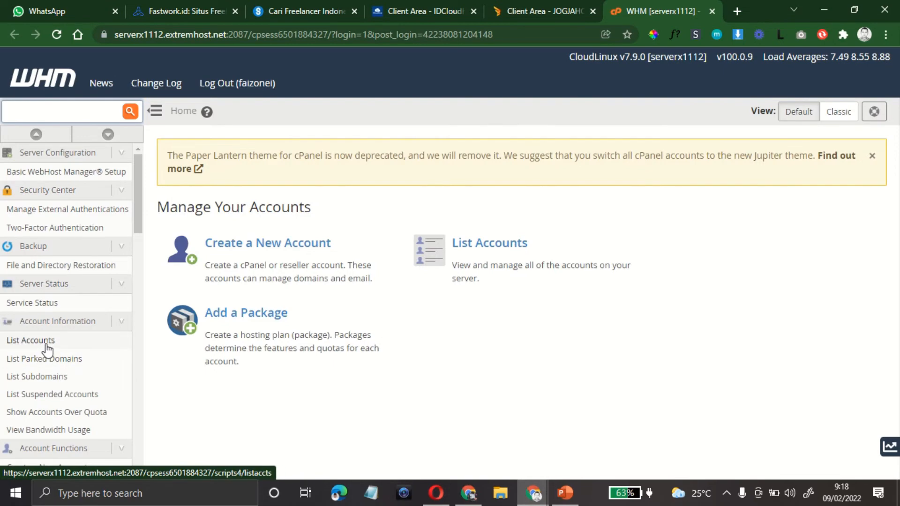
Step: Start a new WHM hosting account with the domain baraja.web.id
{"action": "left_click", "coordinate": [31, 340]}
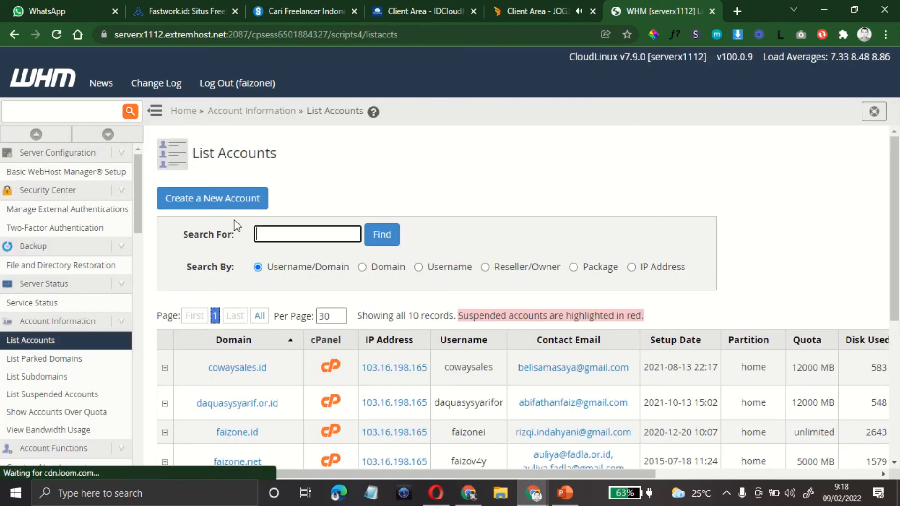
{"action": "left_click", "coordinate": [226, 202]}
{"action": "left_click", "coordinate": [361, 368]}
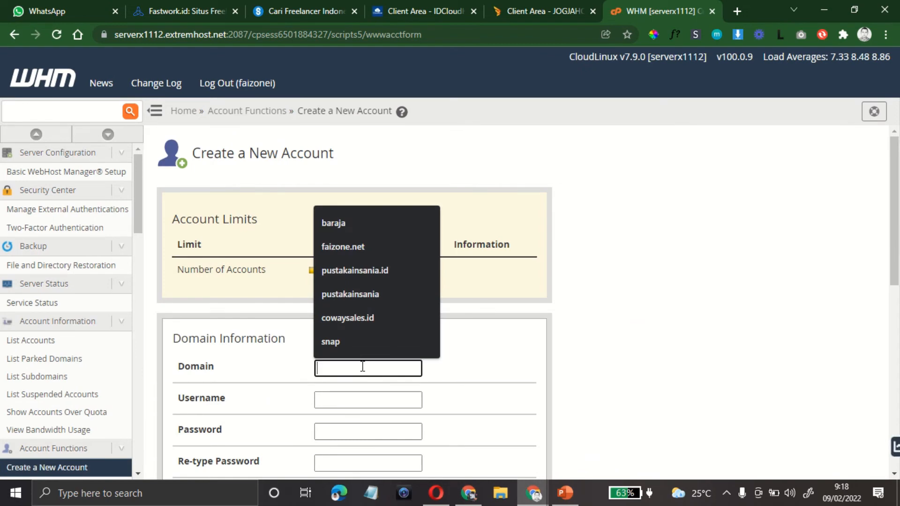
{"action": "type", "text": "baraja.web.id"}
{"action": "key", "text": "Tab"}
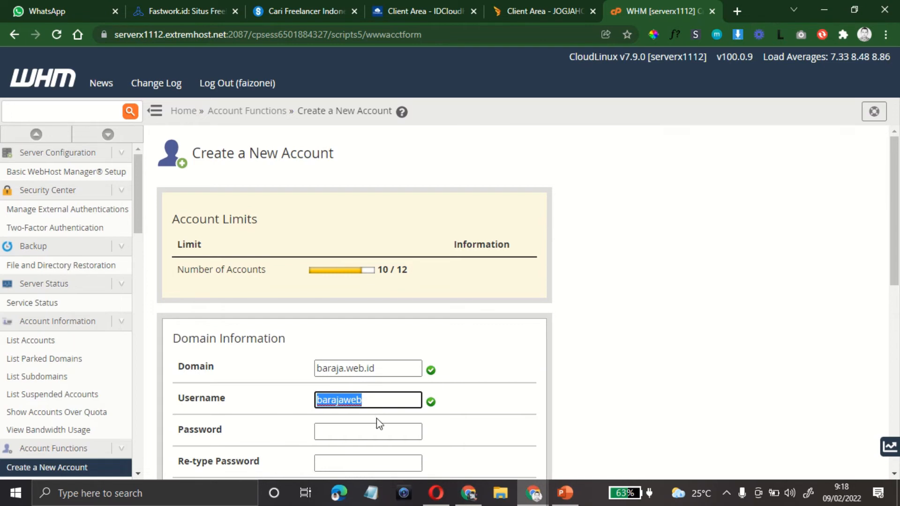
Step: Enter and confirm a strong account password and choose the saved contact e-mail
{"action": "left_click", "coordinate": [370, 428]}
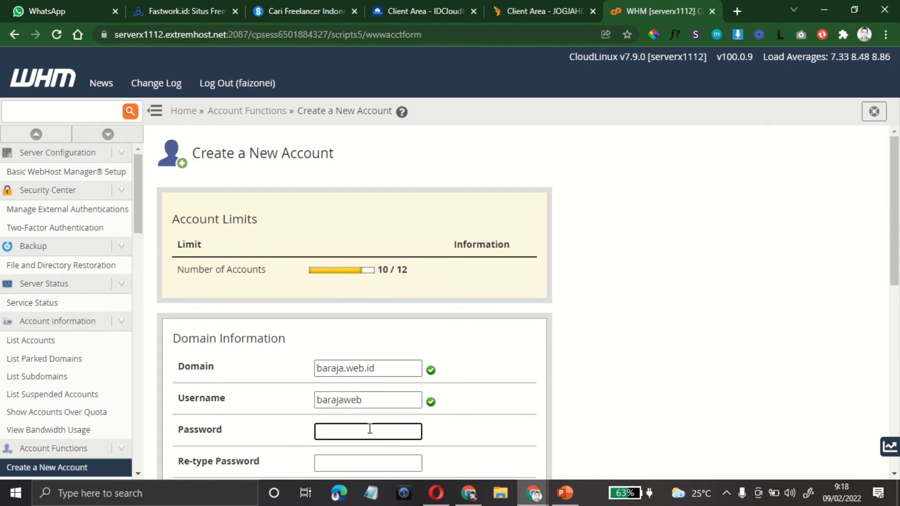
{"action": "type", "text": "•••••"}
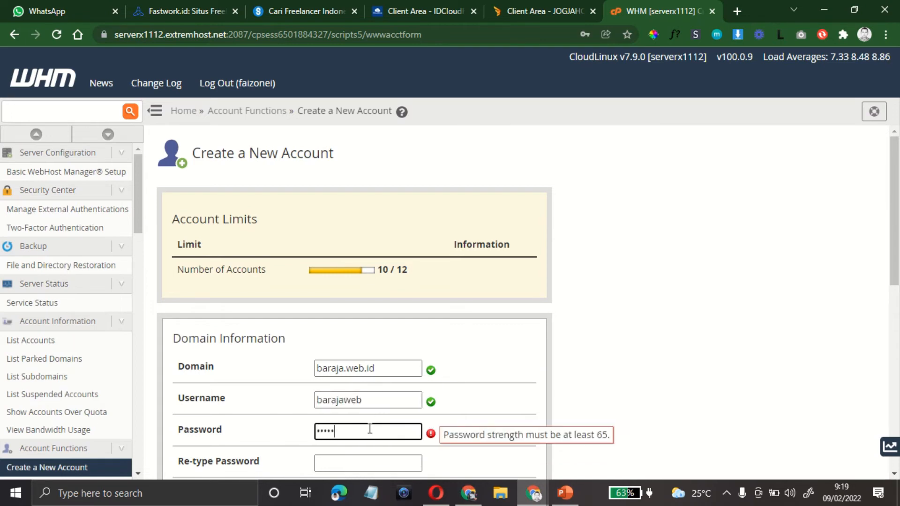
{"action": "type", "text": "•••••••"}
{"action": "key", "text": "Tab"}
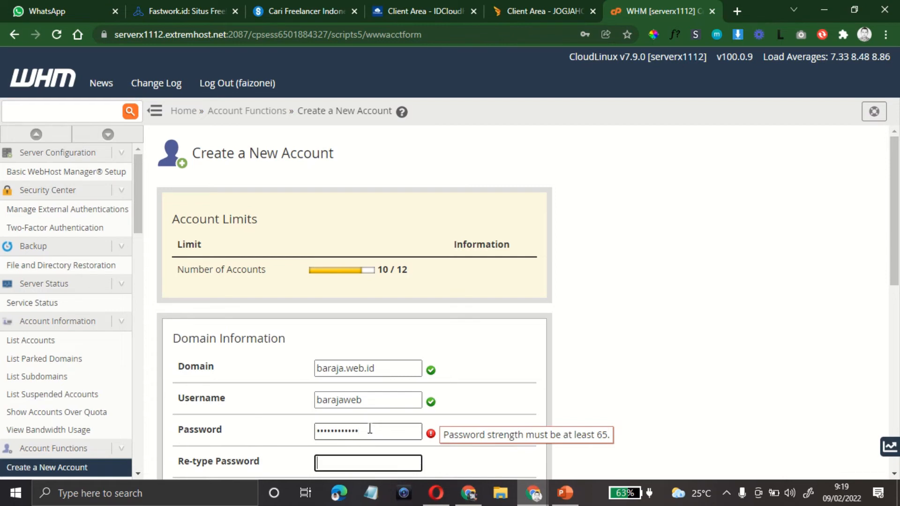
{"action": "type", "text": "•••••••••"}
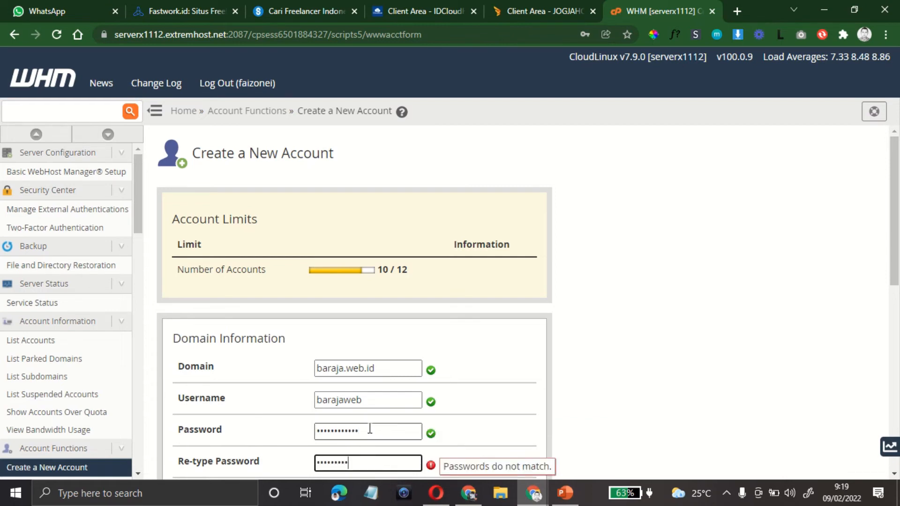
{"action": "type", "text": "•••"}
{"action": "scroll", "coordinate": [512, 402], "scroll_direction": "down", "scroll_amount": 4}
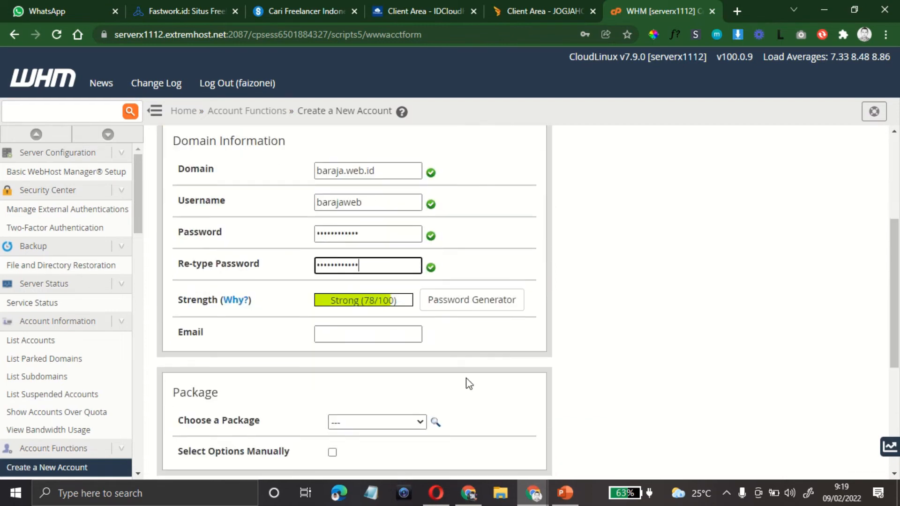
{"action": "left_click", "coordinate": [356, 337]}
{"action": "left_click", "coordinate": [368, 190]}
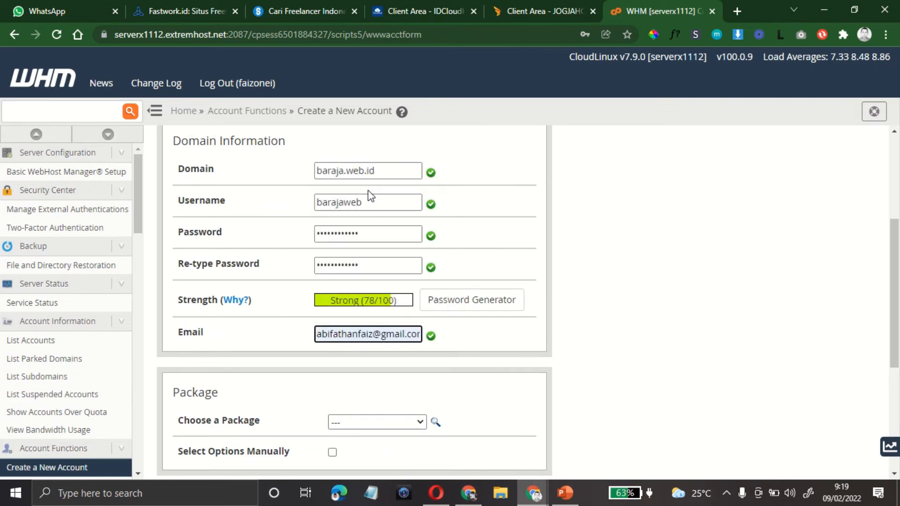
Step: Choose the faizonei_ID-BigONE package and create the account
{"action": "scroll", "coordinate": [400, 363], "scroll_direction": "down", "scroll_amount": 3}
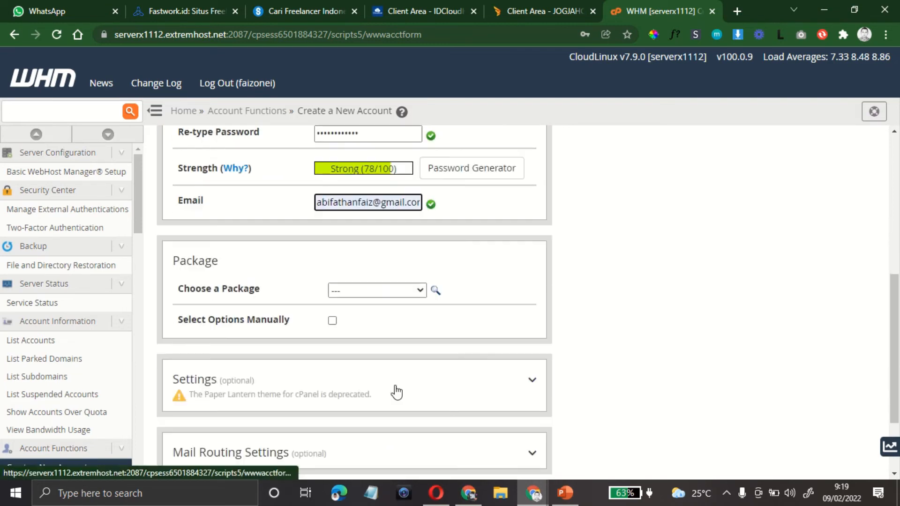
{"action": "left_click", "coordinate": [420, 291]}
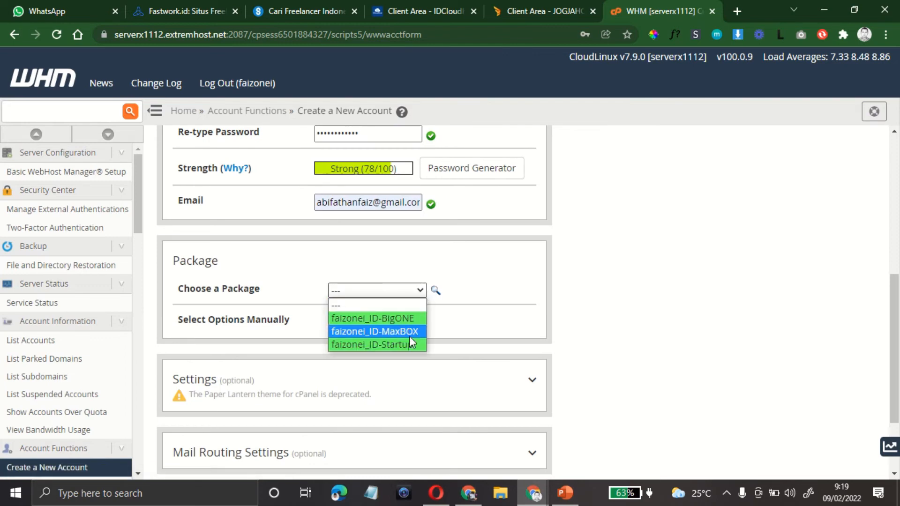
{"action": "left_click", "coordinate": [412, 320]}
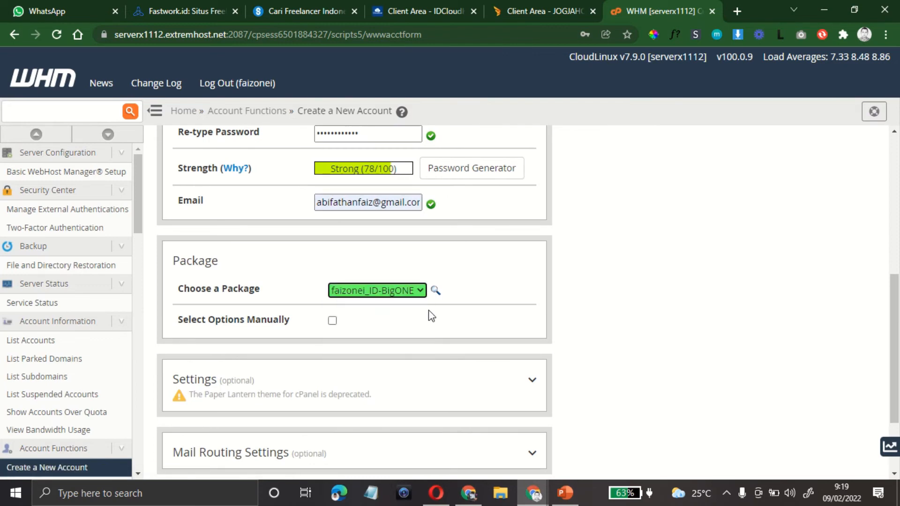
{"action": "scroll", "coordinate": [341, 350], "scroll_direction": "down", "scroll_amount": 2}
{"action": "scroll", "coordinate": [473, 358], "scroll_direction": "up", "scroll_amount": 9}
{"action": "scroll", "coordinate": [476, 358], "scroll_direction": "down", "scroll_amount": 8}
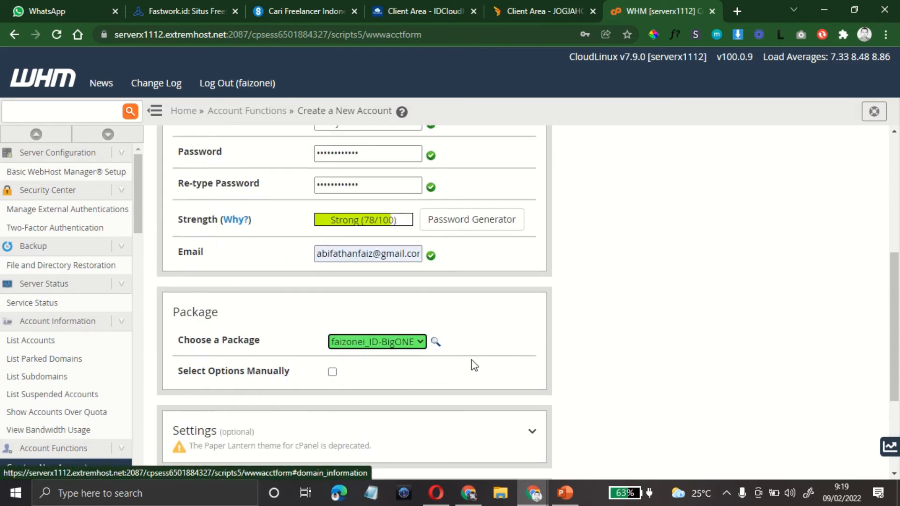
{"action": "left_click", "coordinate": [189, 450]}
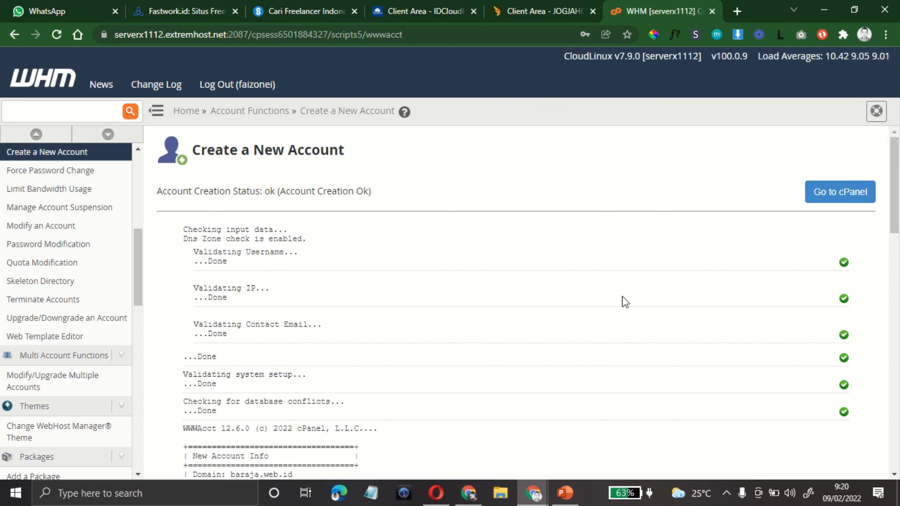
Step: Open baraja.web.id from the New Account Info report in a new tab
{"action": "scroll", "coordinate": [623, 301], "scroll_direction": "down", "scroll_amount": 5}
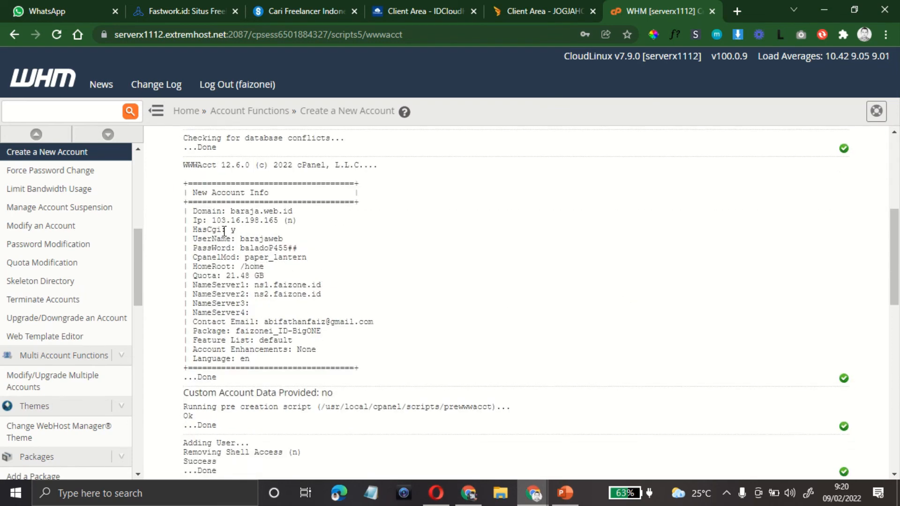
{"action": "double_click", "coordinate": [249, 211]}
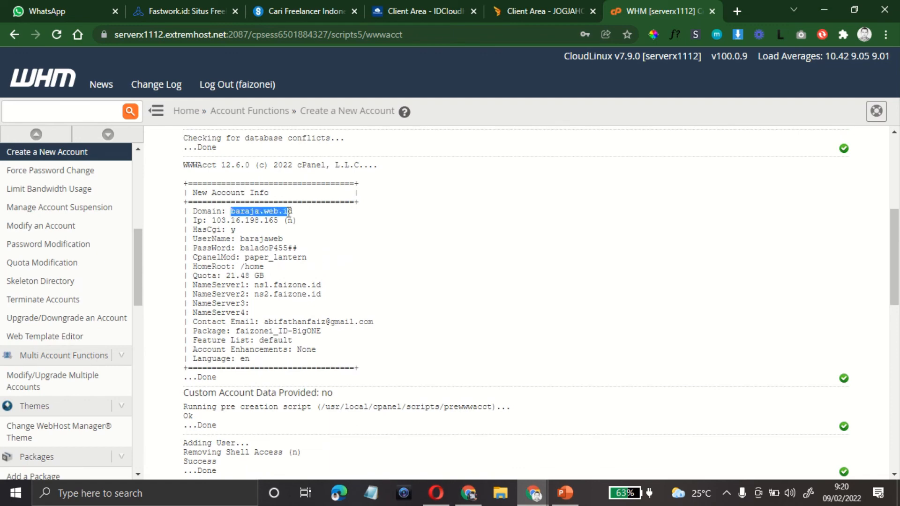
{"action": "right_click", "coordinate": [288, 210]}
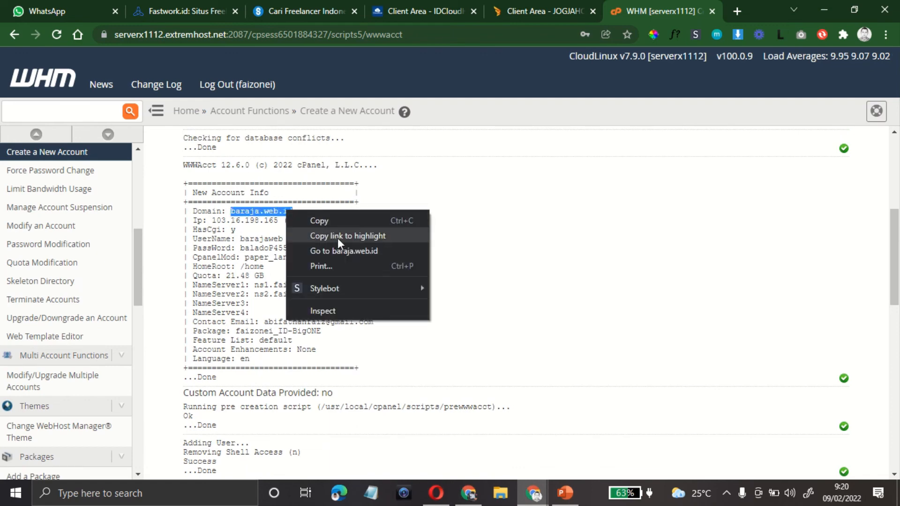
{"action": "left_click", "coordinate": [342, 252]}
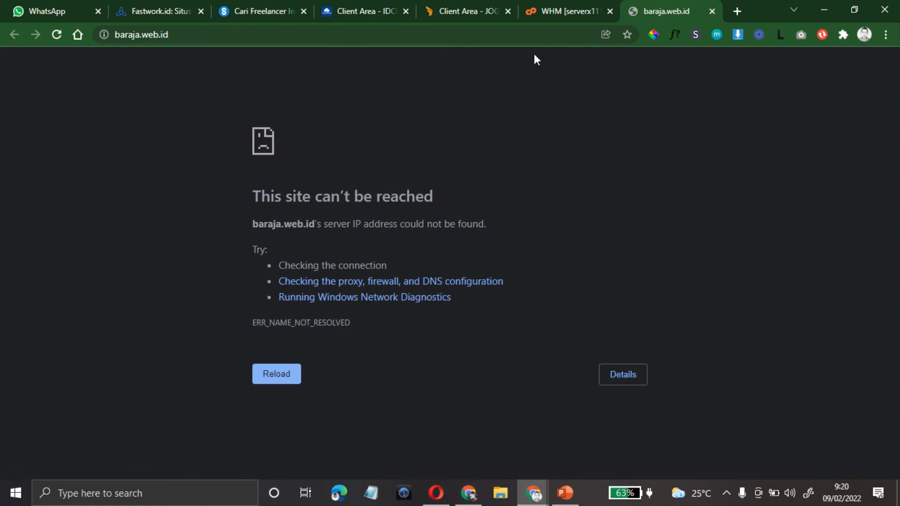
Step: Return to the WHM account creation results after rechecking the unreachable site tab
{"action": "left_click", "coordinate": [563, 14]}
{"action": "left_click", "coordinate": [652, 12]}
{"action": "left_click", "coordinate": [580, 12]}
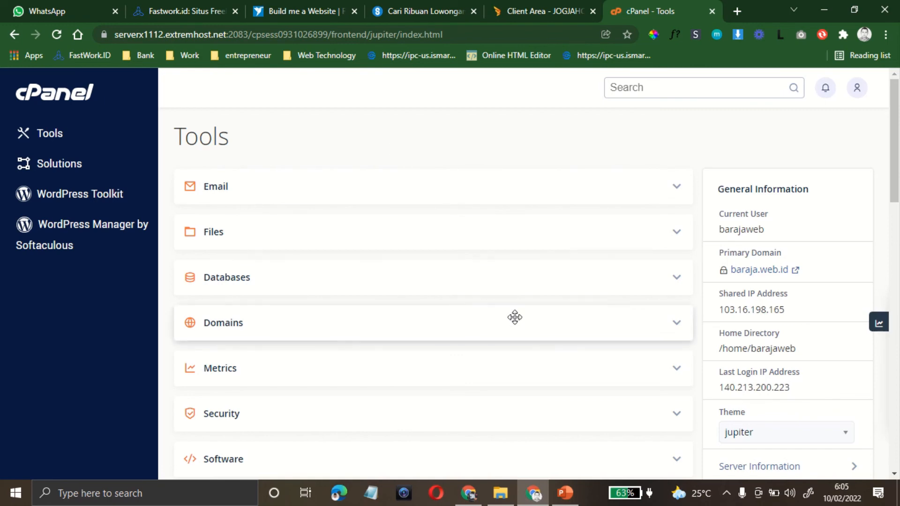
{"action": "left_click", "coordinate": [675, 329]}
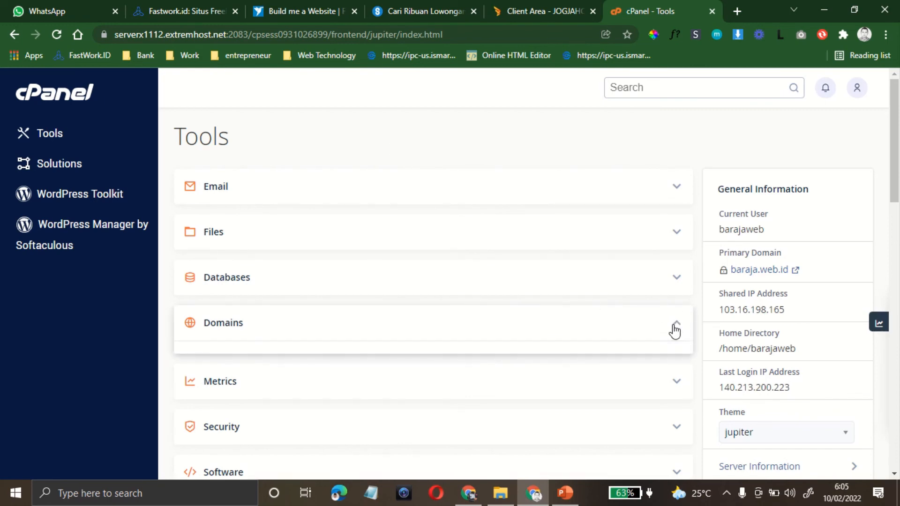
{"action": "scroll", "coordinate": [508, 348], "scroll_direction": "down", "scroll_amount": 1}
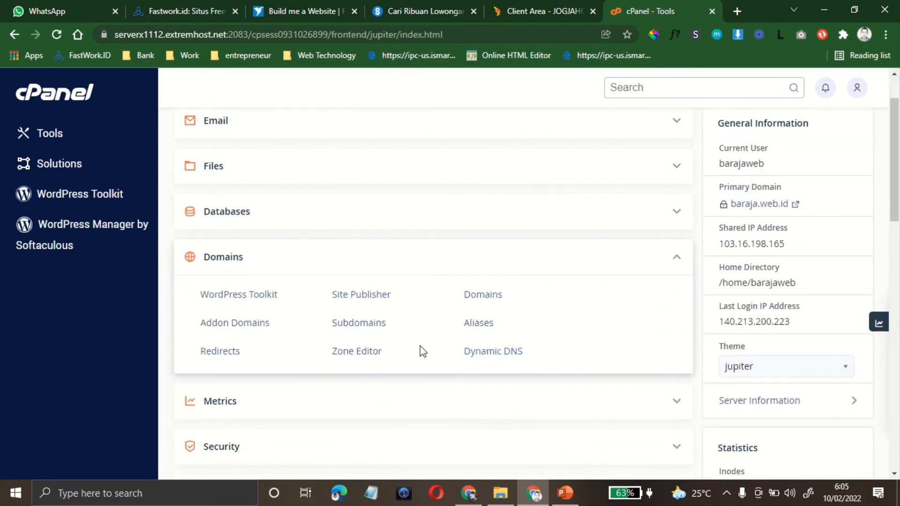
{"action": "left_click", "coordinate": [236, 323]}
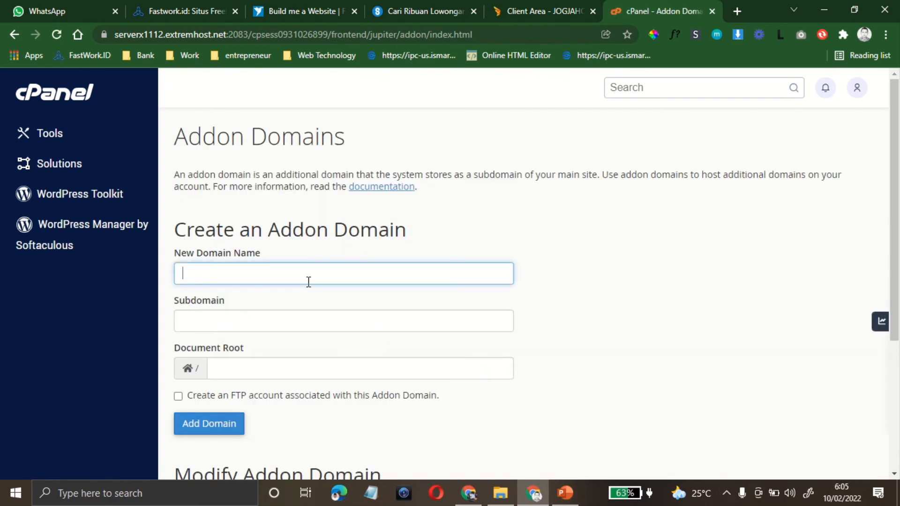
{"action": "type", "text": "b"}
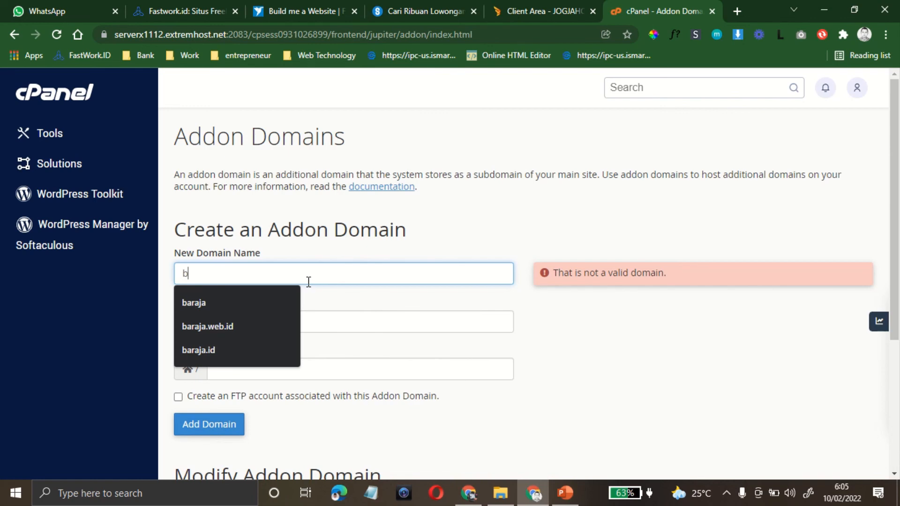
{"action": "key", "text": "Down"}
{"action": "key", "text": "Down"}
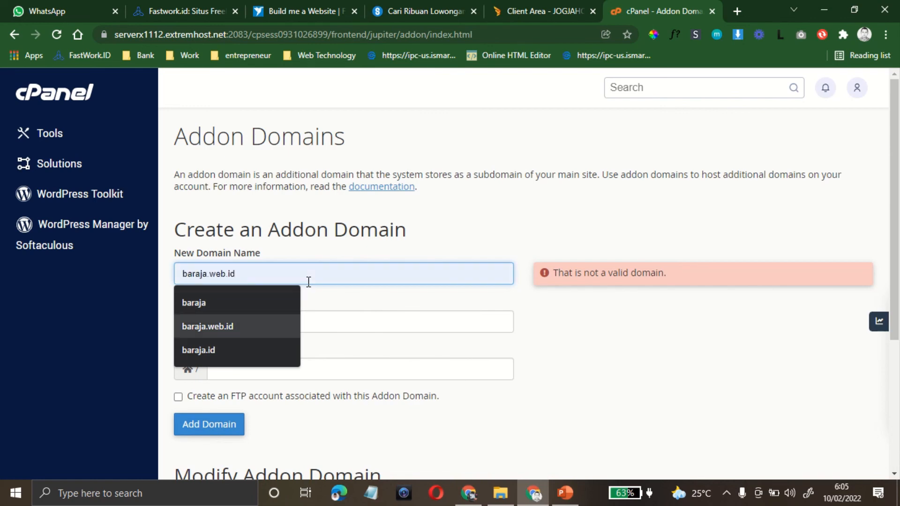
{"action": "key", "text": "Tab"}
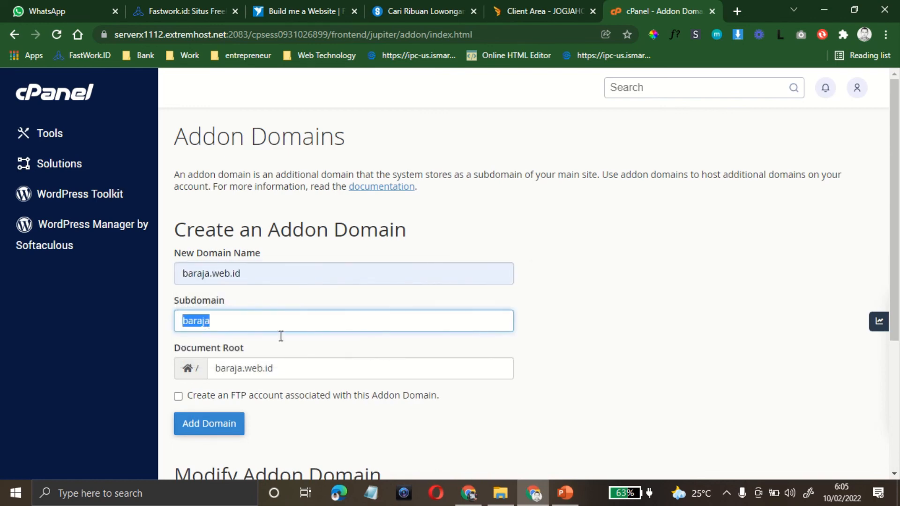
{"action": "left_click", "coordinate": [257, 366]}
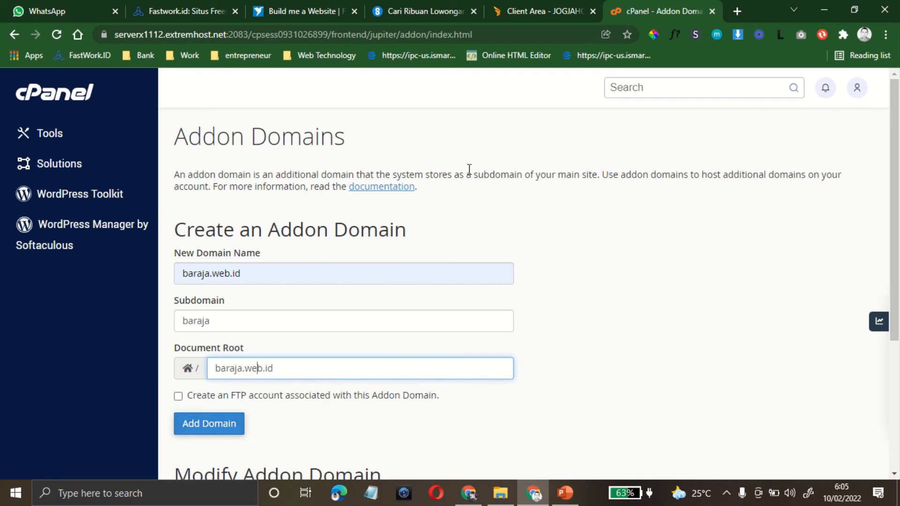
{"action": "left_click", "coordinate": [56, 133]}
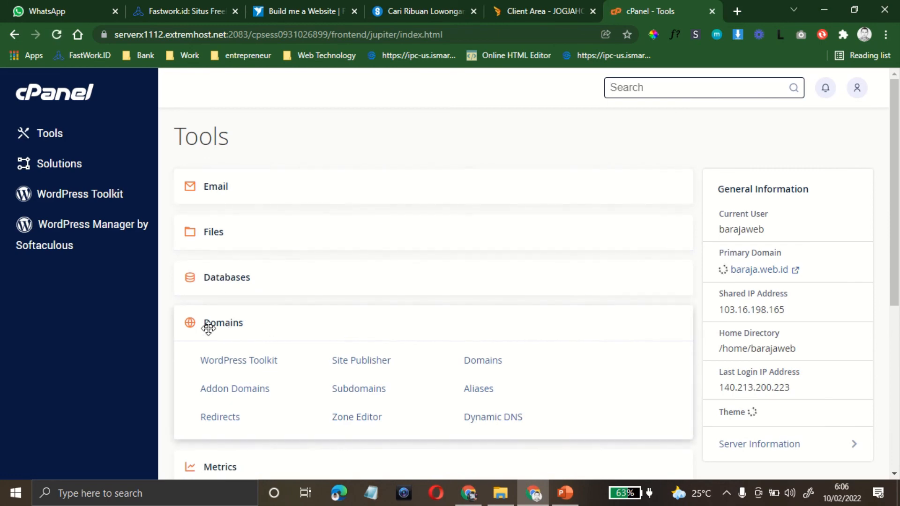
Step: Open cPanel's File Manager in a new tab from the Files group
{"action": "left_click", "coordinate": [674, 234]}
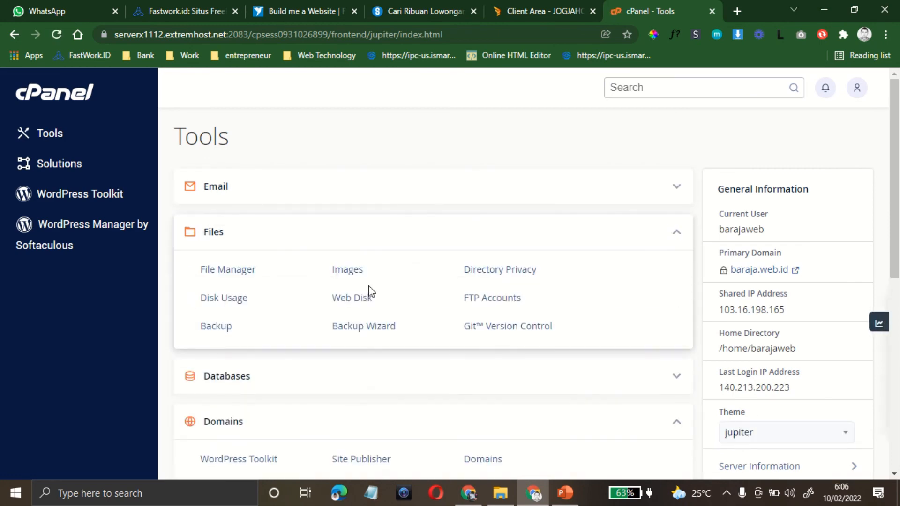
{"action": "left_click", "coordinate": [244, 276]}
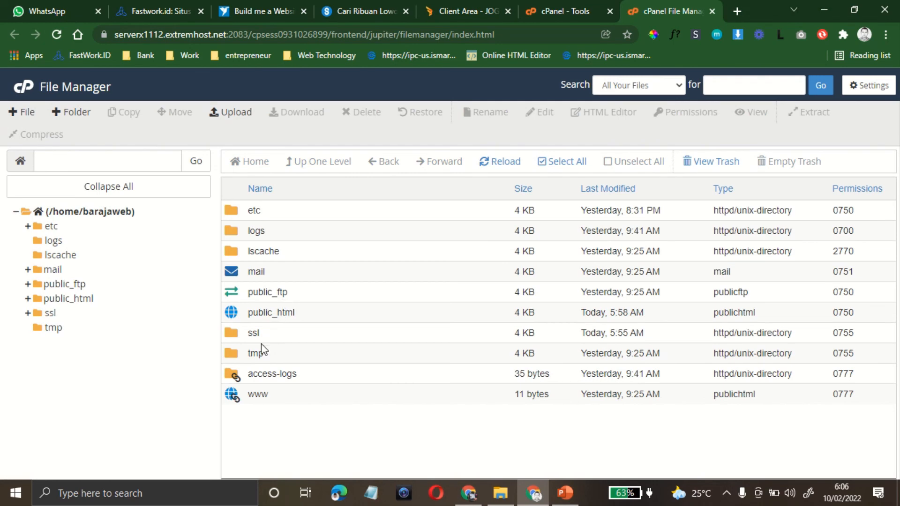
{"action": "left_click", "coordinate": [561, 12]}
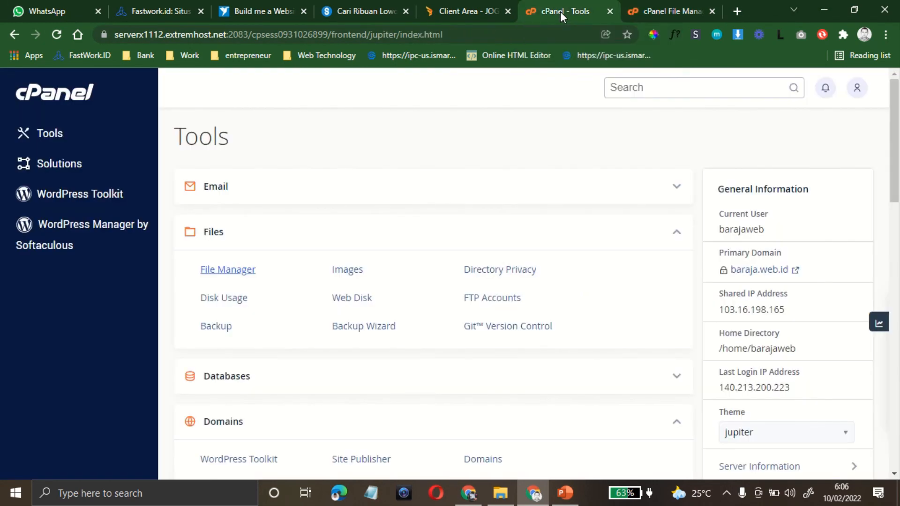
Step: Collapse the Files and Domains groups and open the WordPress installer in Softaculous
{"action": "left_click", "coordinate": [674, 235]}
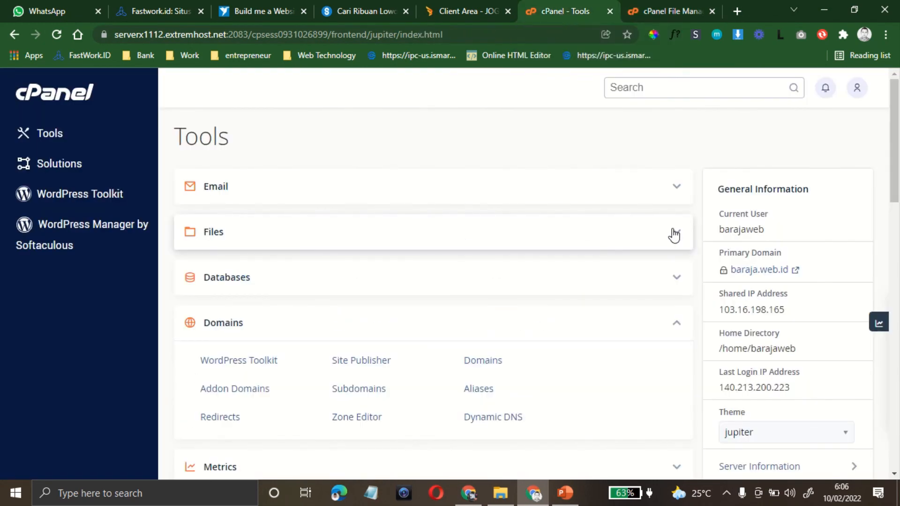
{"action": "left_click", "coordinate": [676, 327]}
{"action": "scroll", "coordinate": [471, 329], "scroll_direction": "down", "scroll_amount": 7}
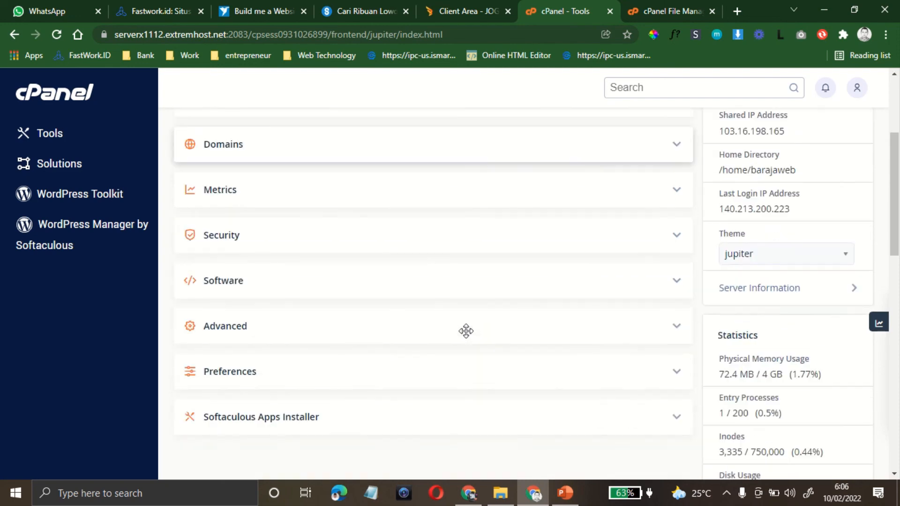
{"action": "left_click", "coordinate": [675, 275]}
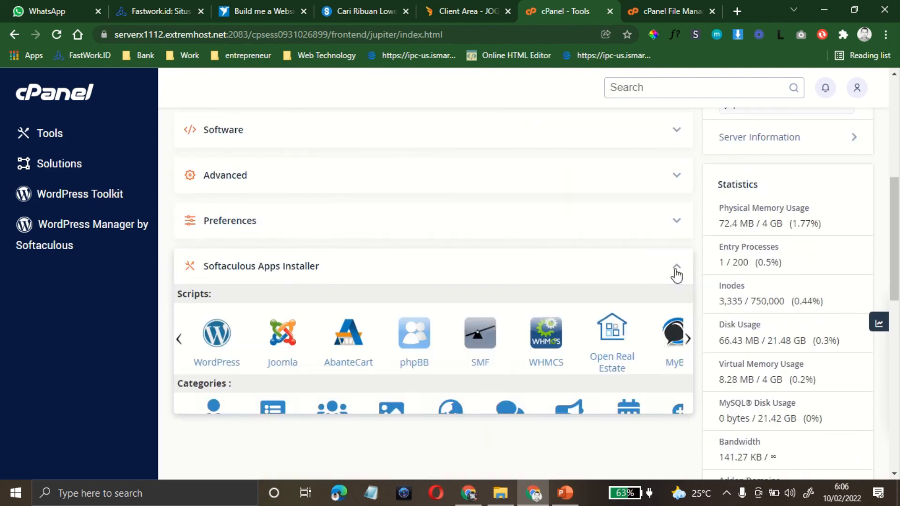
{"action": "left_click", "coordinate": [228, 365]}
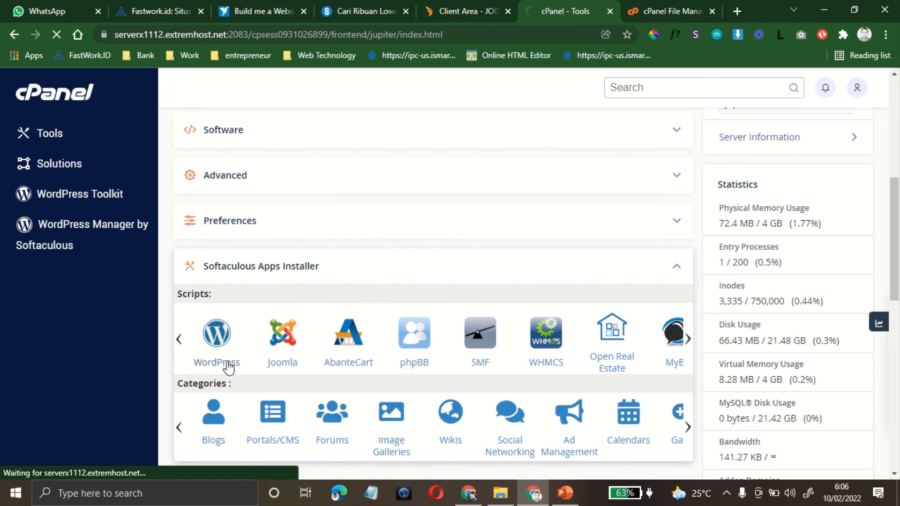